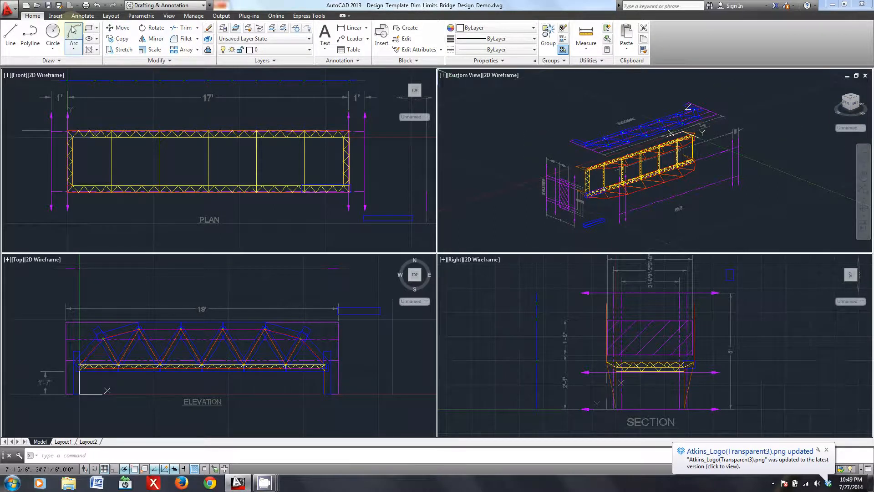
# - Review the available viewport configurations and set the plan viewport to the Front view
pyautogui.click(169, 16)
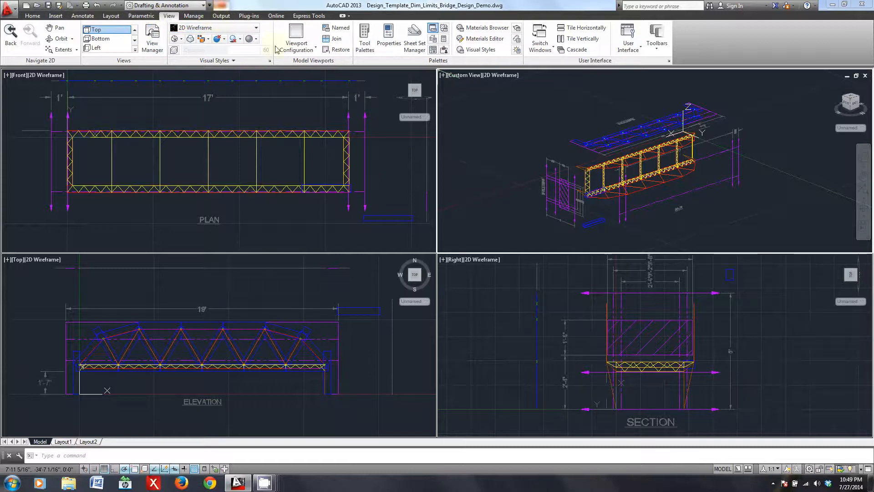
pyautogui.click(303, 51)
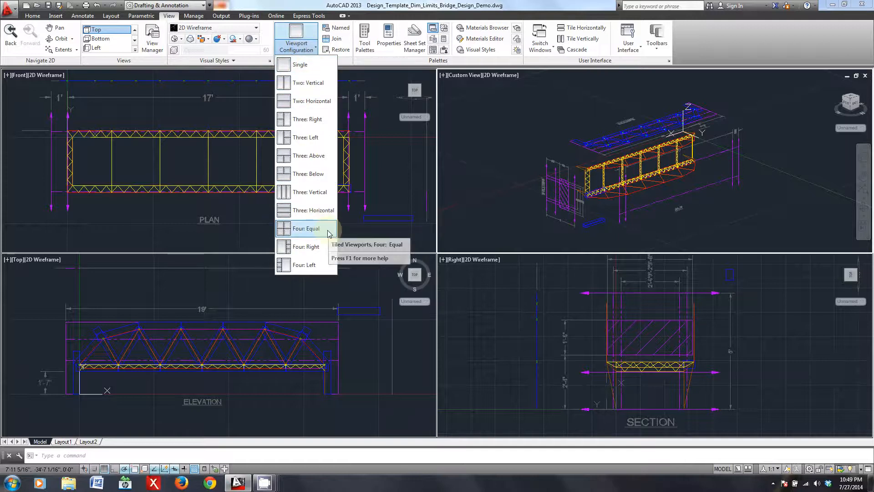
pyautogui.click(310, 45)
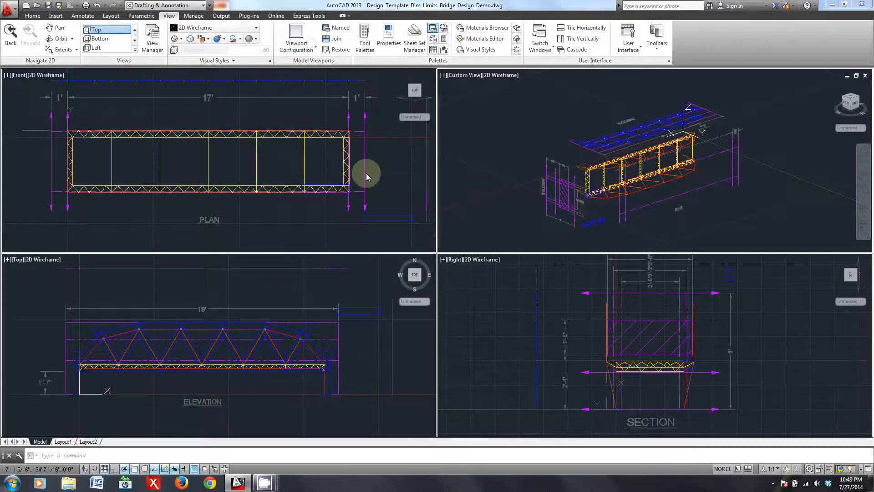
pyautogui.click(327, 208)
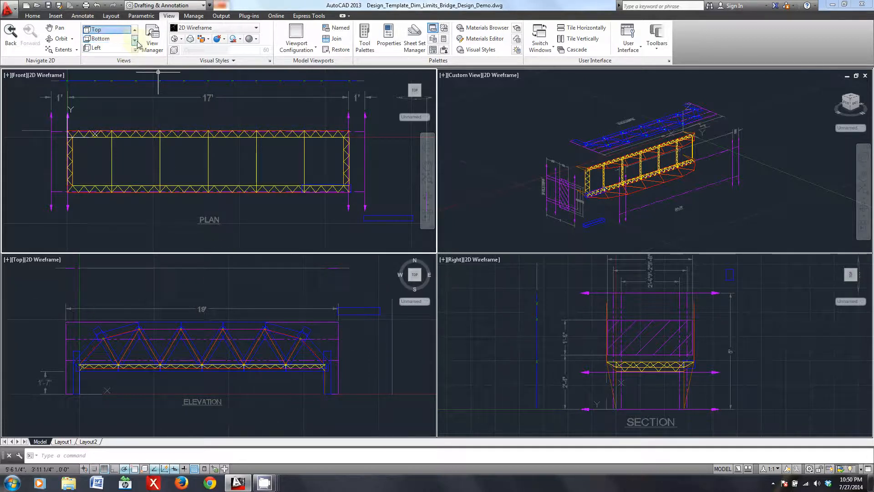
pyautogui.click(118, 40)
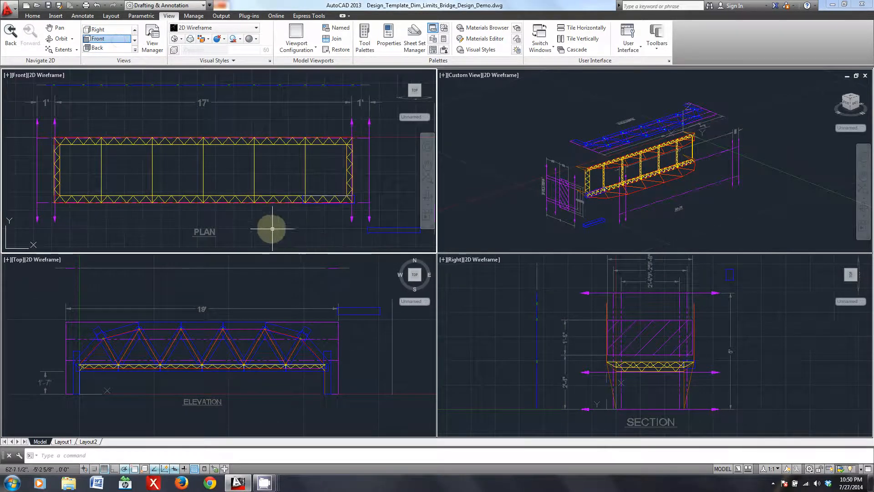
# - Examine the bridge in the custom 3D view from several angles and compare it with the plan, elevation and section drawings
pyautogui.click(248, 286)
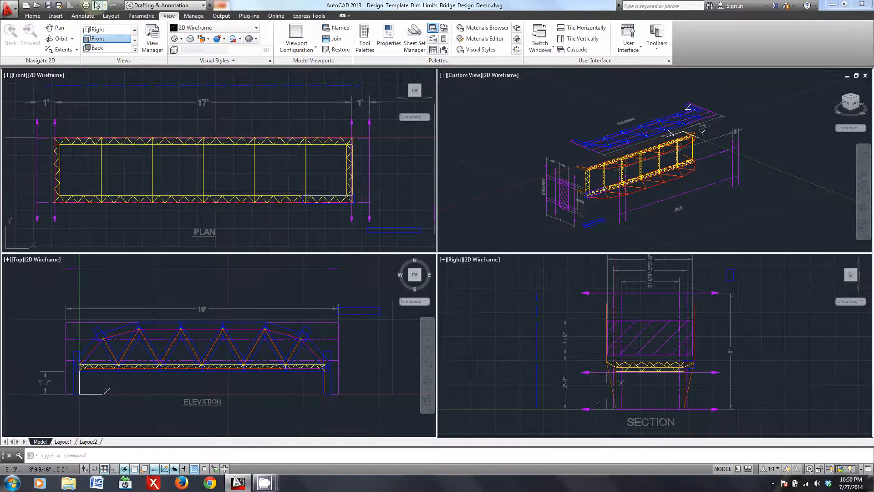
pyautogui.click(471, 306)
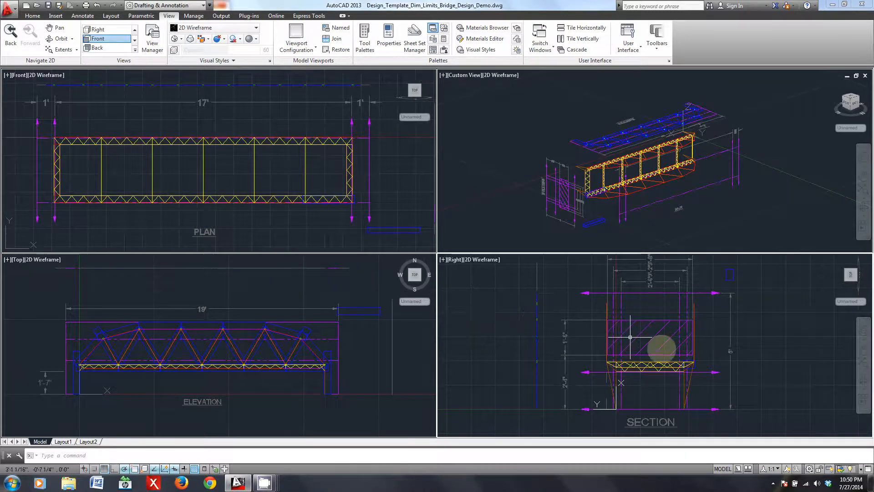
pyautogui.keyDown('shift'); pyautogui.moveTo(786, 176); pyautogui.dragTo(659, 218, button='middle'); pyautogui.keyUp('shift')
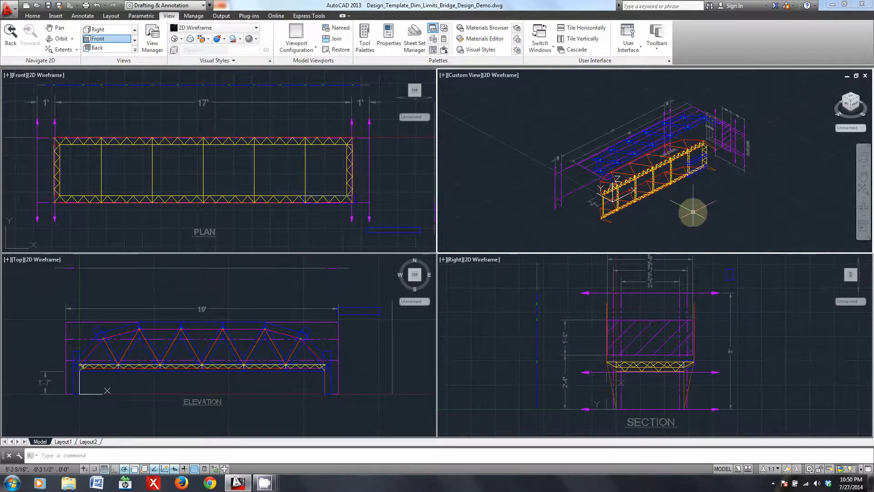
pyautogui.keyDown('shift'); pyautogui.moveTo(675, 203); pyautogui.dragTo(627, 220, button='middle'); pyautogui.keyUp('shift')
pyautogui.keyDown('shift'); pyautogui.moveTo(706, 211); pyautogui.dragTo(614, 164, button='middle'); pyautogui.keyUp('shift')
pyautogui.click(310, 235)
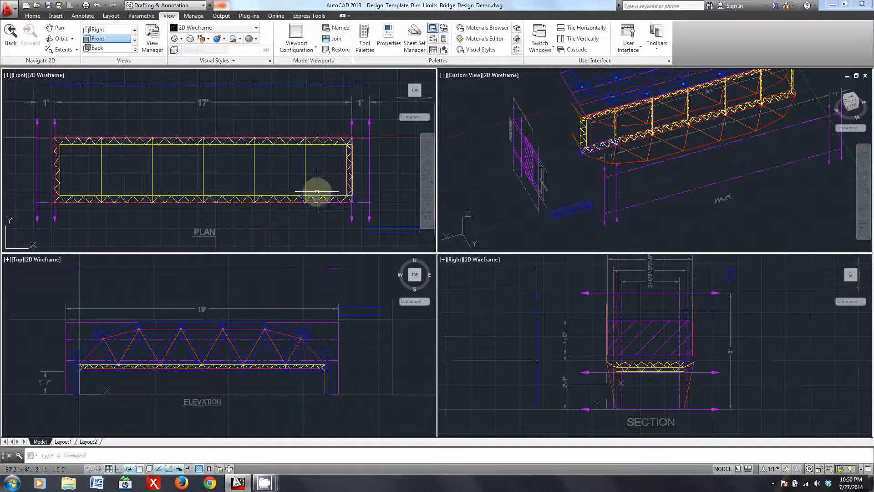
pyautogui.click(743, 352)
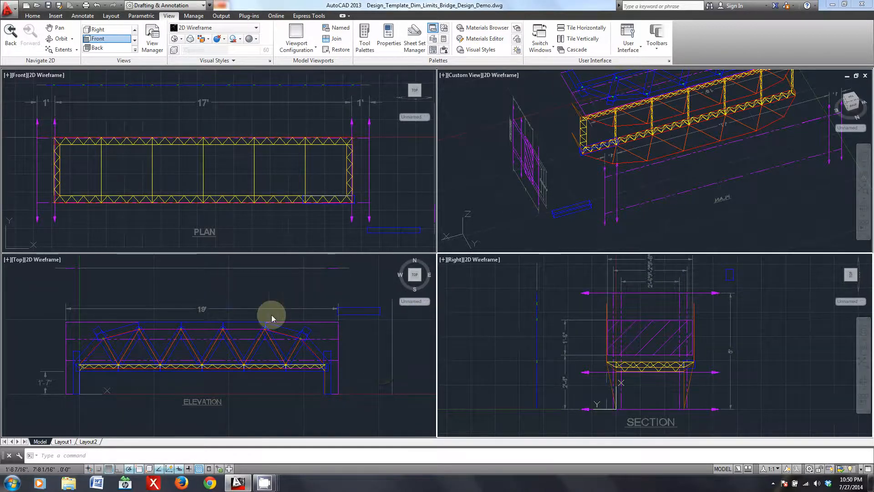
pyautogui.click(655, 225)
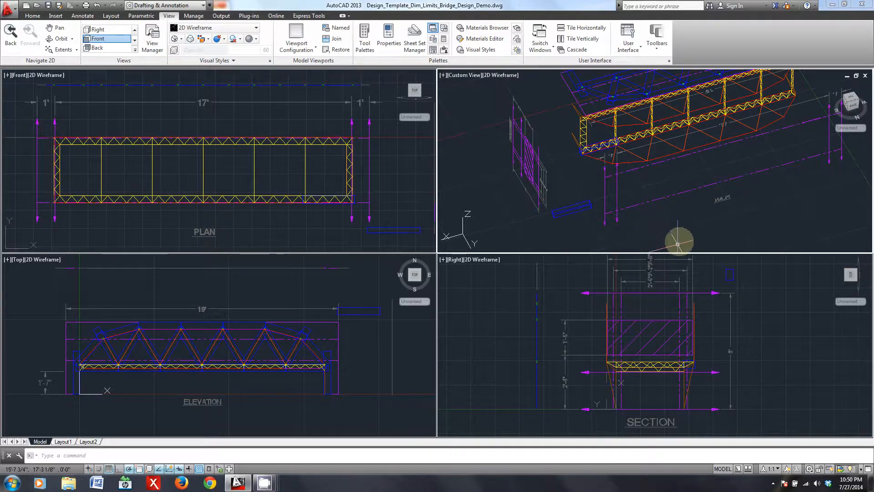
pyautogui.keyDown('shift'); pyautogui.moveTo(623, 216); pyautogui.dragTo(511, 156, button='middle'); pyautogui.keyUp('shift')
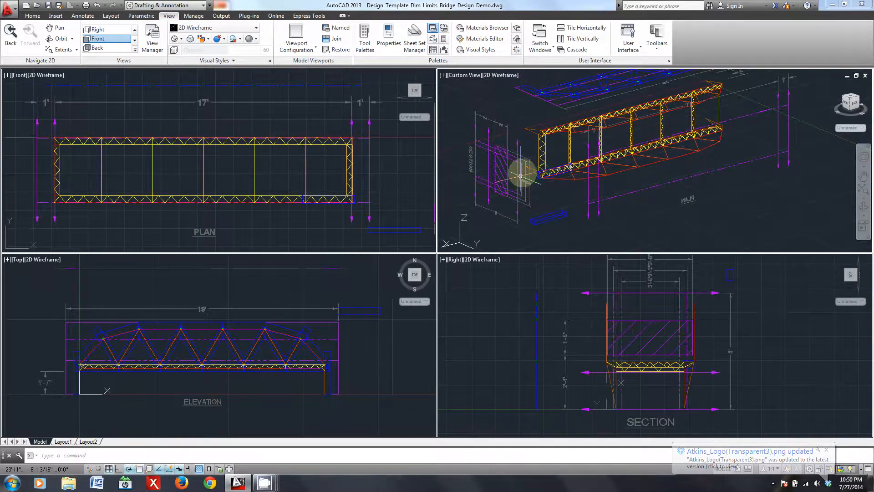
pyautogui.keyDown('shift'); pyautogui.moveTo(703, 127); pyautogui.dragTo(538, 244, button='middle'); pyautogui.keyUp('shift')
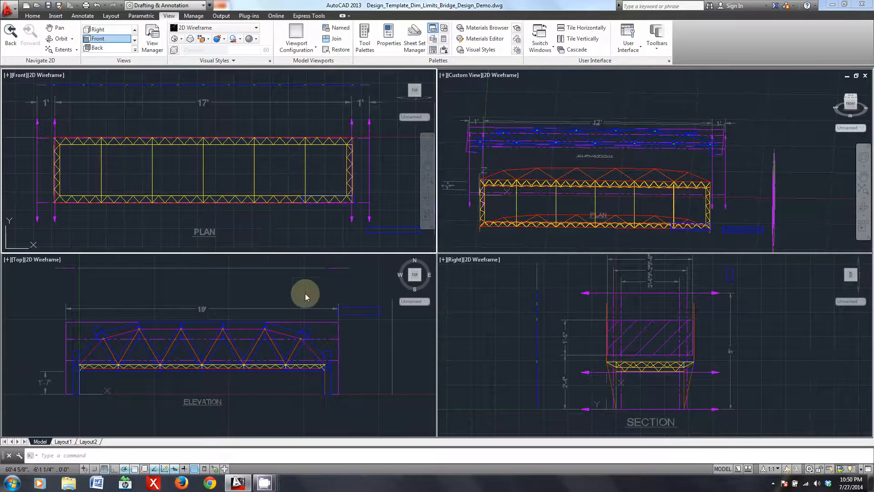
# - Examine the deck webbing and side members of the bridge closely in the section drawing
pyautogui.click(496, 320)
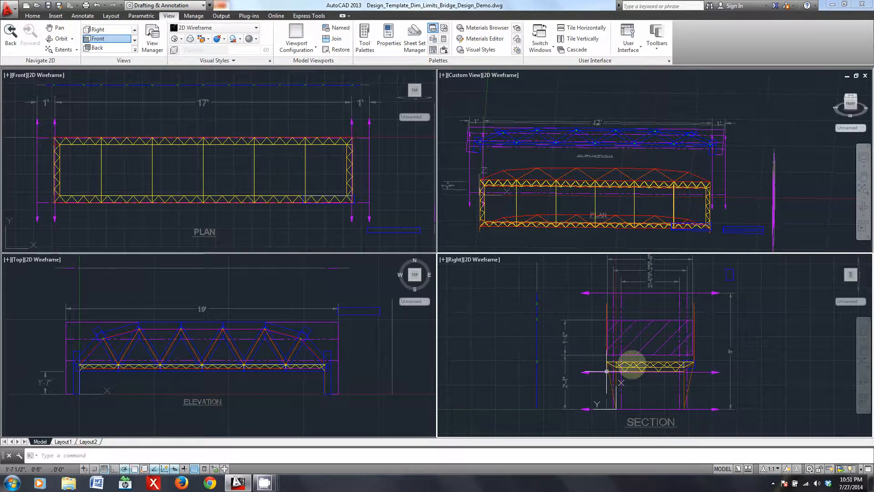
pyautogui.click(219, 291)
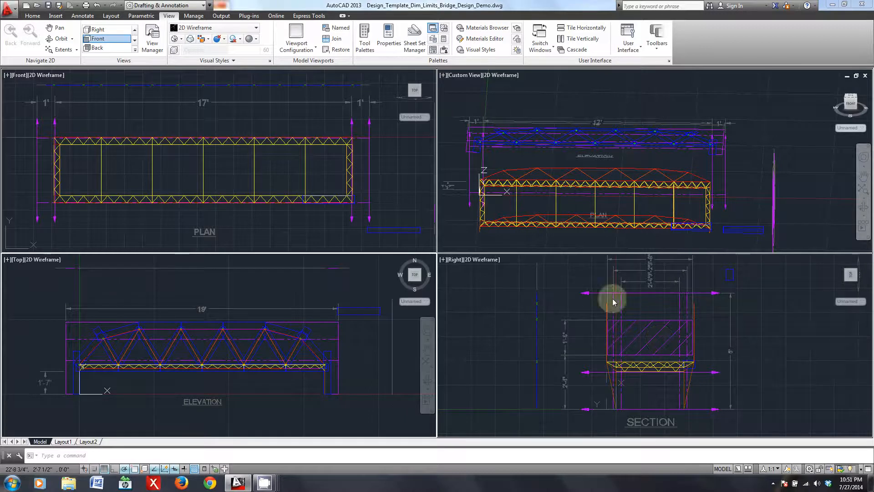
pyautogui.scroll(5, 720, 342)
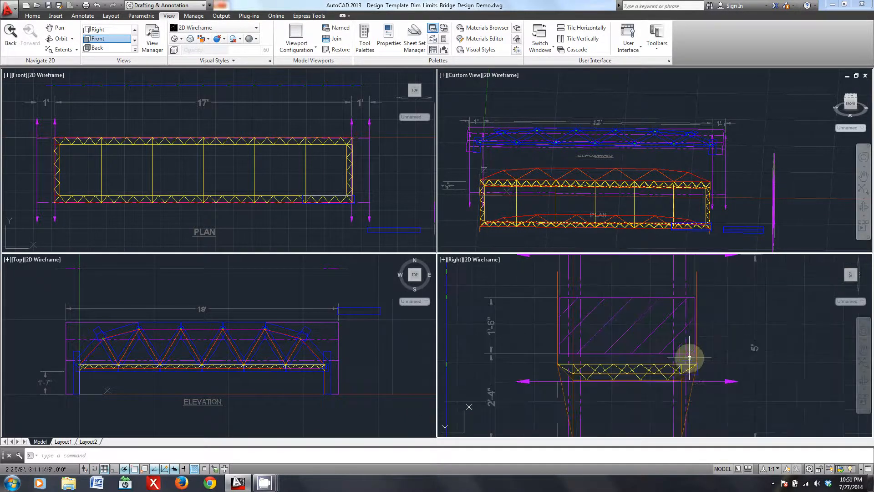
pyautogui.moveTo(701, 331); pyautogui.dragTo(716, 367, button='middle')
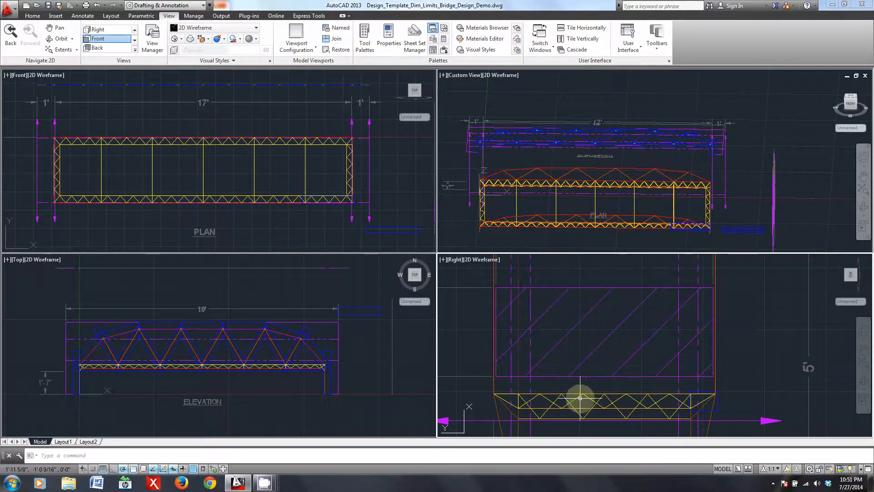
pyautogui.scroll(-2, 565, 411)
pyautogui.scroll(4, 566, 400)
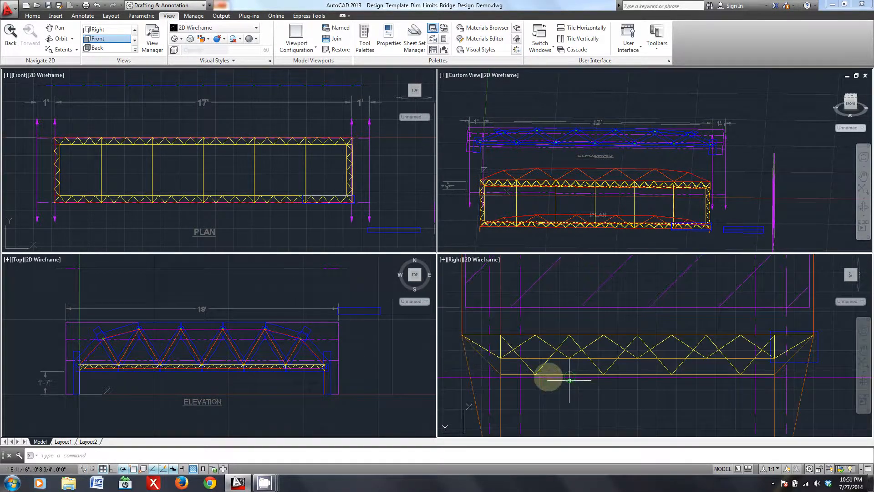
pyautogui.scroll(-4, 604, 366)
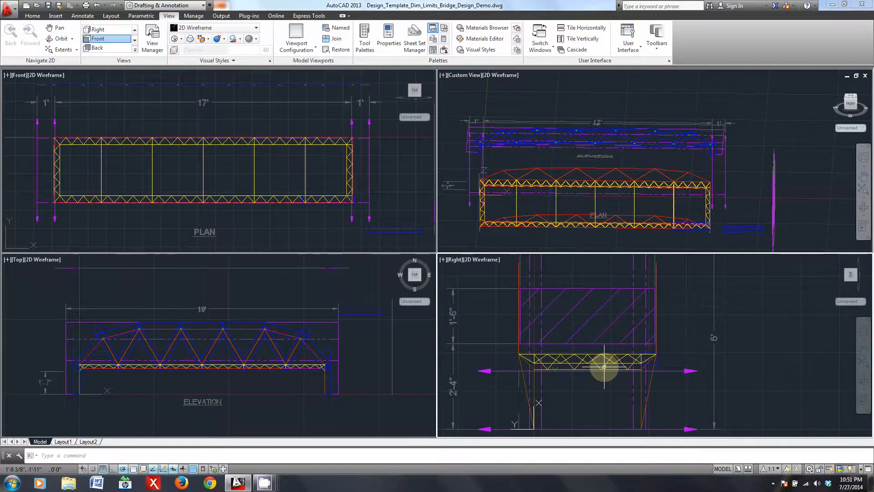
# - Look over the full plan and section drawings, and inspect the side truss in the elevation drawing
pyautogui.click(267, 225)
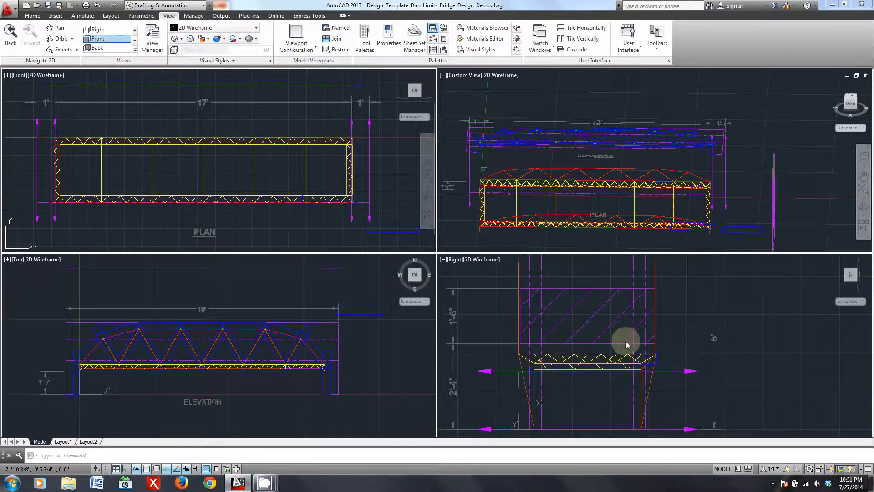
pyautogui.scroll(-2, 611, 353)
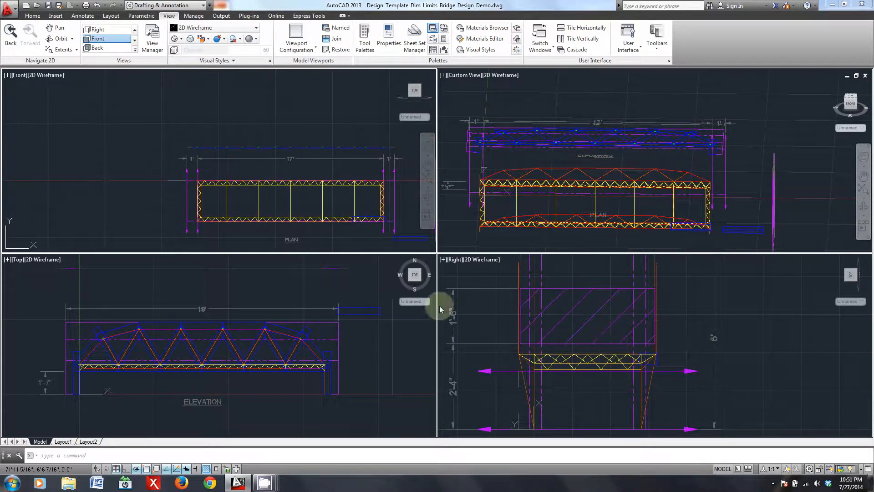
pyautogui.scroll(2, 293, 201)
pyautogui.moveTo(344, 220)
pyautogui.mouseDown(button='middle')
pyautogui.moveTo(299, 197)
pyautogui.moveTo(247, 193)
pyautogui.mouseUp(button='middle')
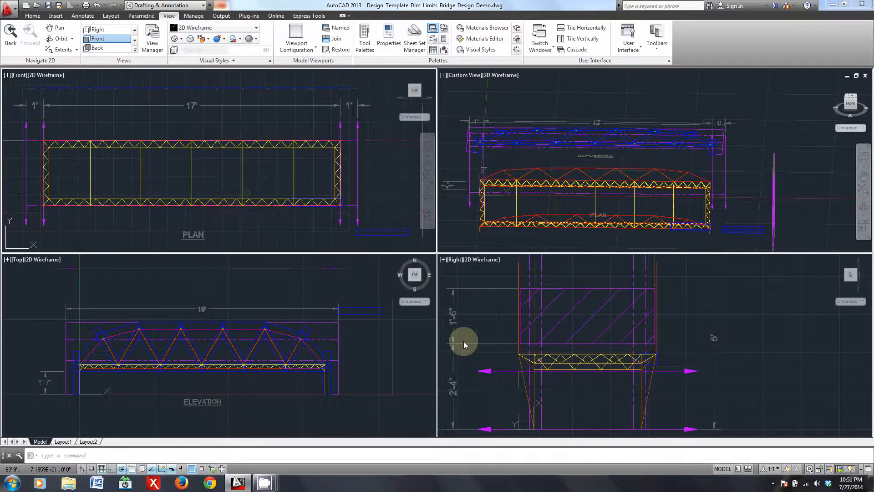
pyautogui.click(737, 312)
pyautogui.scroll(-2, 736, 335)
pyautogui.moveTo(637, 344); pyautogui.dragTo(631, 350, button='middle')
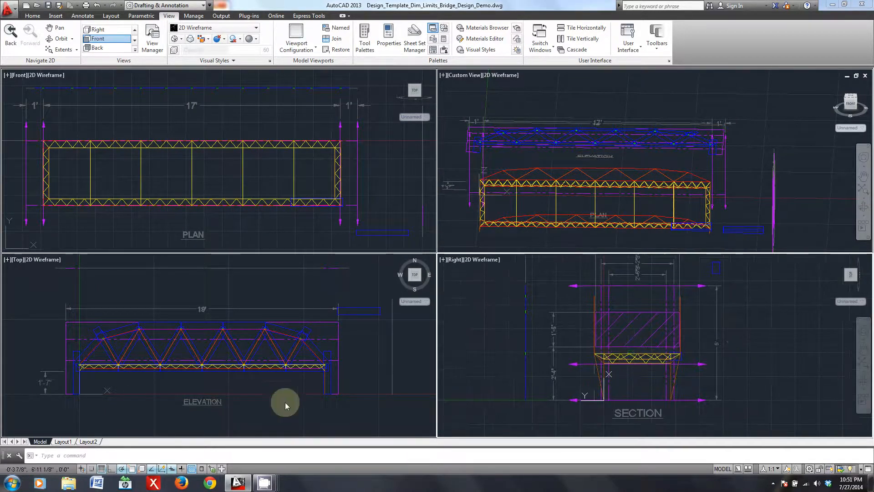
pyautogui.click(278, 392)
pyautogui.scroll(2, 219, 396)
pyautogui.moveTo(209, 394); pyautogui.dragTo(220, 381, button='middle')
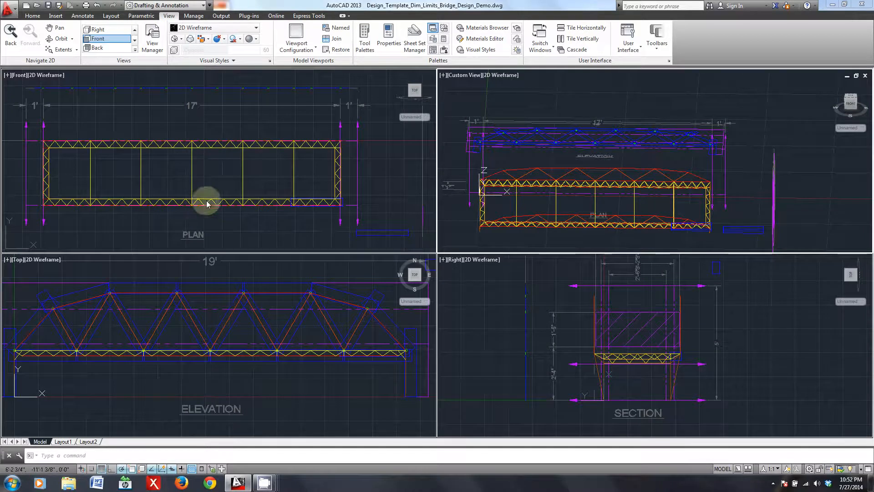
# - Turn off the Limits, Dims, Box and LoadPts layers so only the bridge members are displayed
pyautogui.click(26, 17)
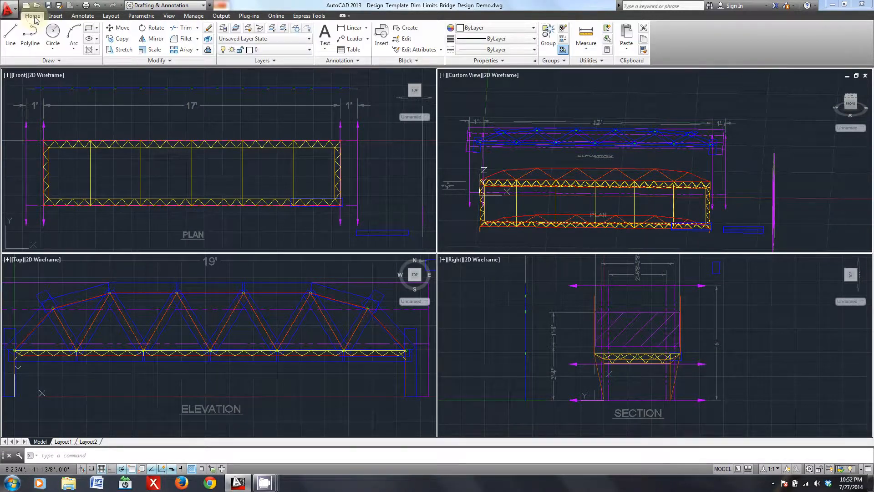
pyautogui.click(282, 49)
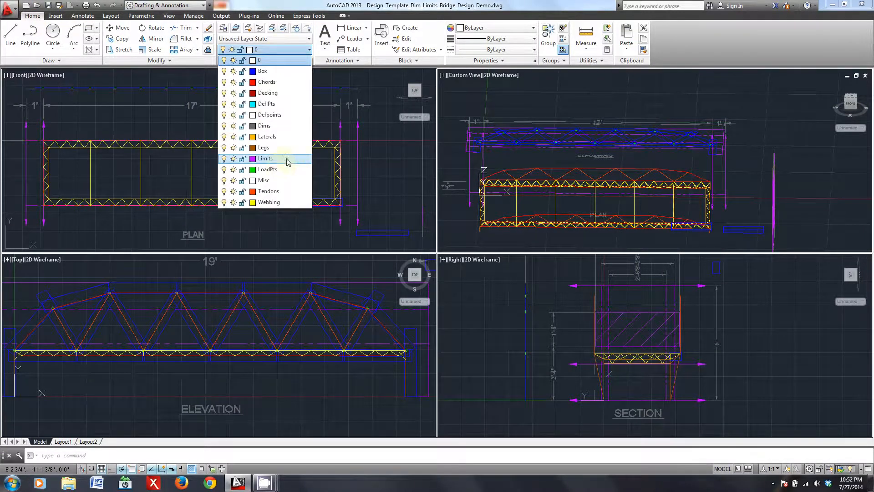
pyautogui.click(223, 158)
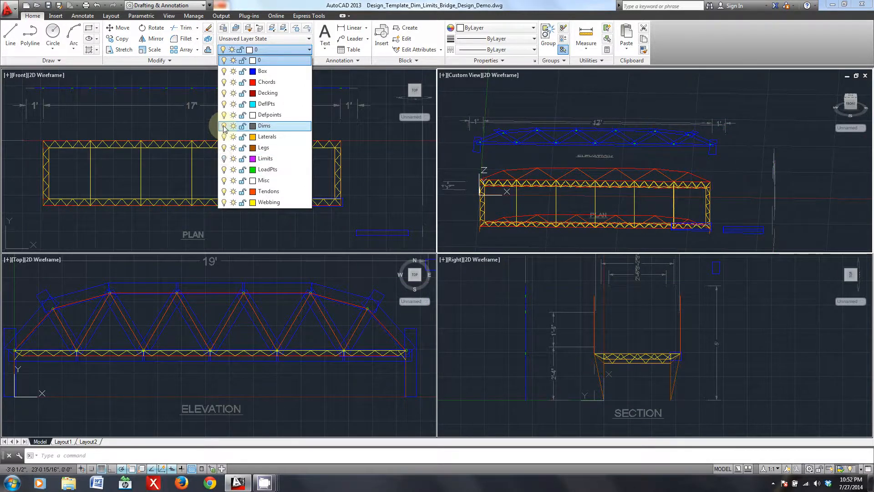
pyautogui.click(224, 126)
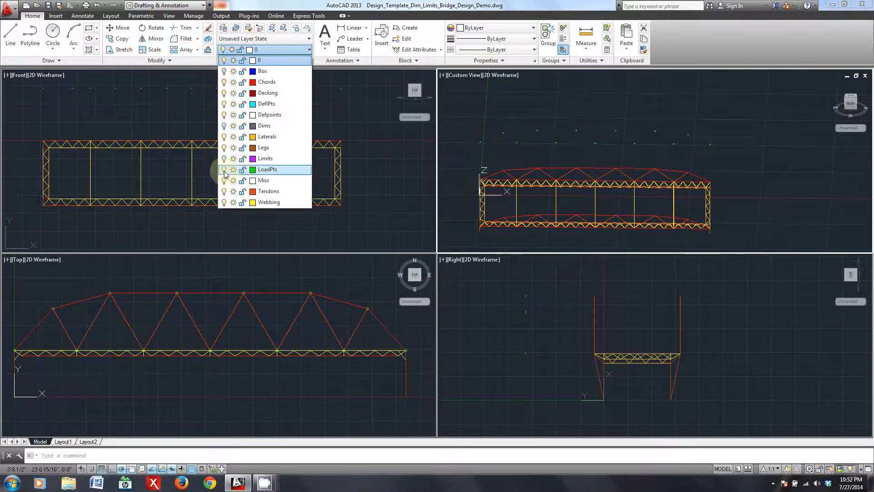
pyautogui.click(387, 190)
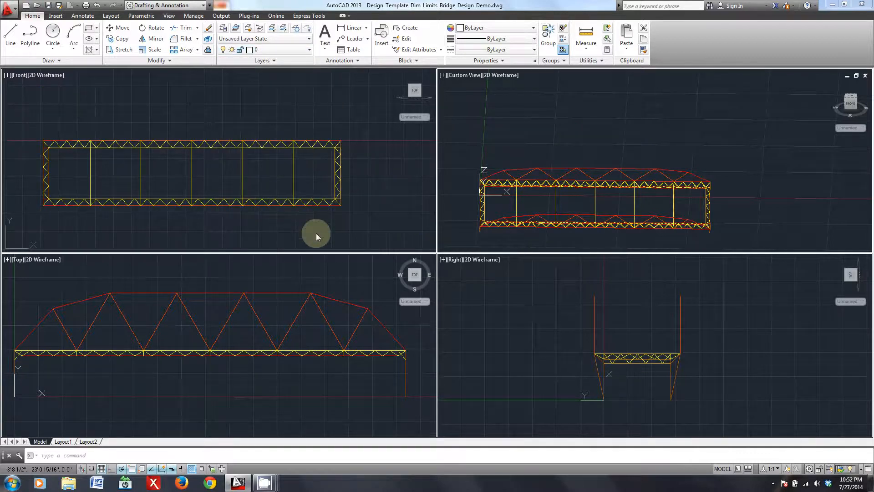
# - Delete the lower side truss, end members and cross members from the plan view, keeping only the upper side truss
pyautogui.click(362, 180)
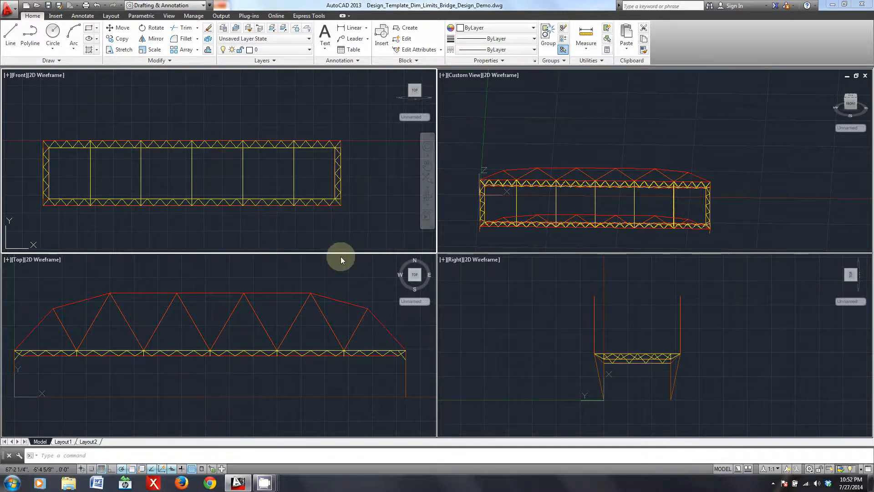
pyautogui.click(370, 224)
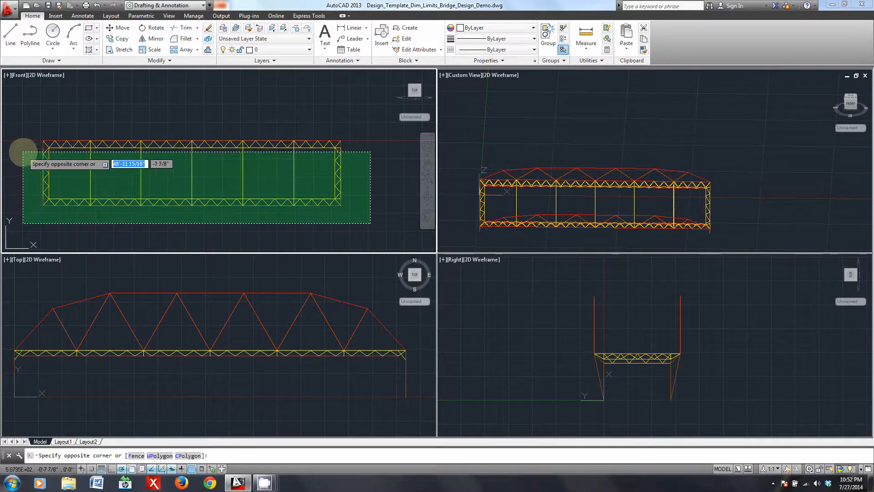
pyautogui.click(23, 151)
pyautogui.press('Delete')
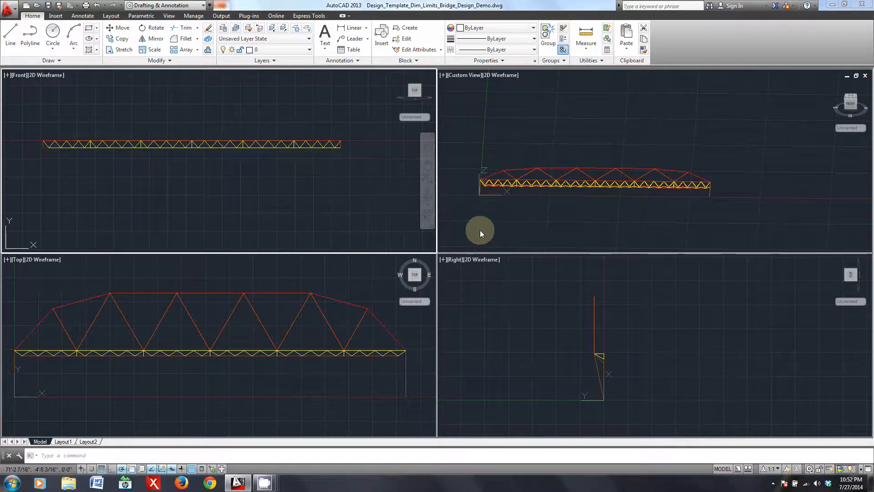
# - Inspect the end segments of the remaining side truss's chords and their webbing in the custom 3D view
pyautogui.click(590, 203)
pyautogui.scroll(5, 728, 190)
pyautogui.keyDown('shift'); pyautogui.moveTo(764, 187); pyautogui.dragTo(607, 157, button='middle'); pyautogui.keyUp('shift')
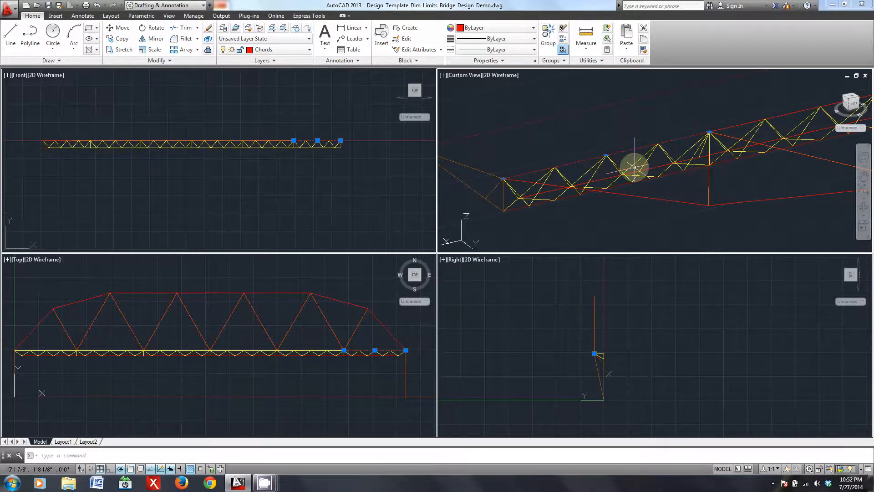
pyautogui.moveTo(696, 173); pyautogui.dragTo(516, 199, button='middle')
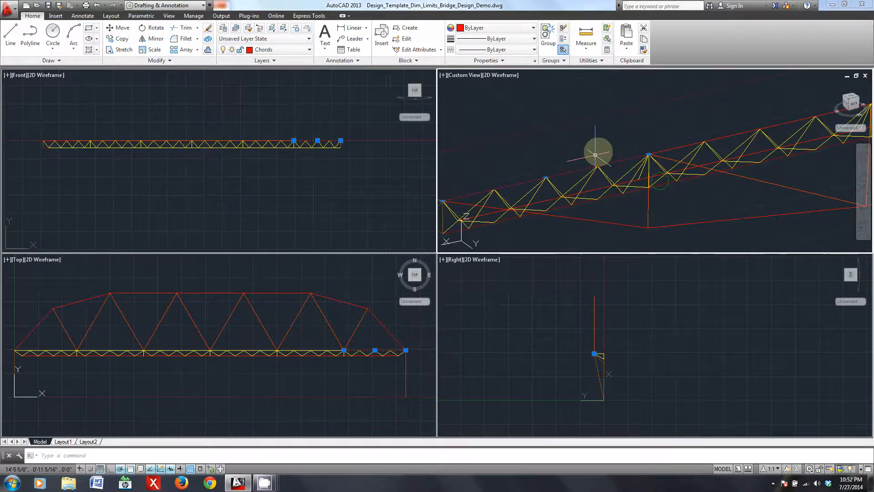
pyautogui.moveTo(552, 214); pyautogui.dragTo(607, 190, button='middle')
pyautogui.press('Escape')
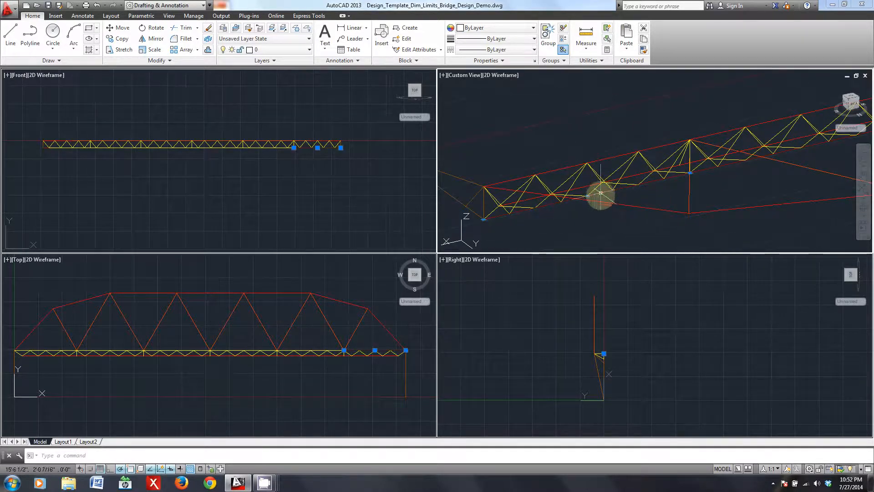
pyautogui.click(583, 177)
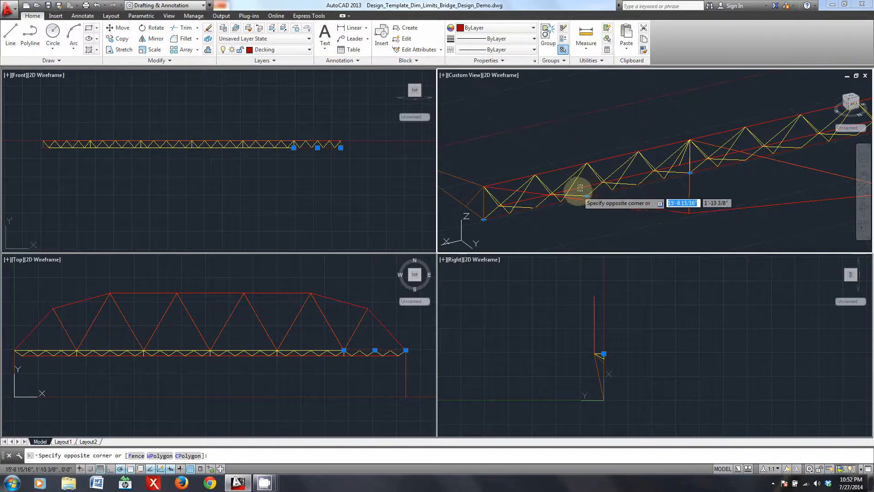
pyautogui.click(598, 193)
pyautogui.press('Escape')
# - Delete the webbing diagonals that rise to the upper chord in the end bay, and make Webbing the current layer
pyautogui.keyDown('shift'); pyautogui.moveTo(692, 224); pyautogui.dragTo(723, 146, button='middle'); pyautogui.keyUp('shift')
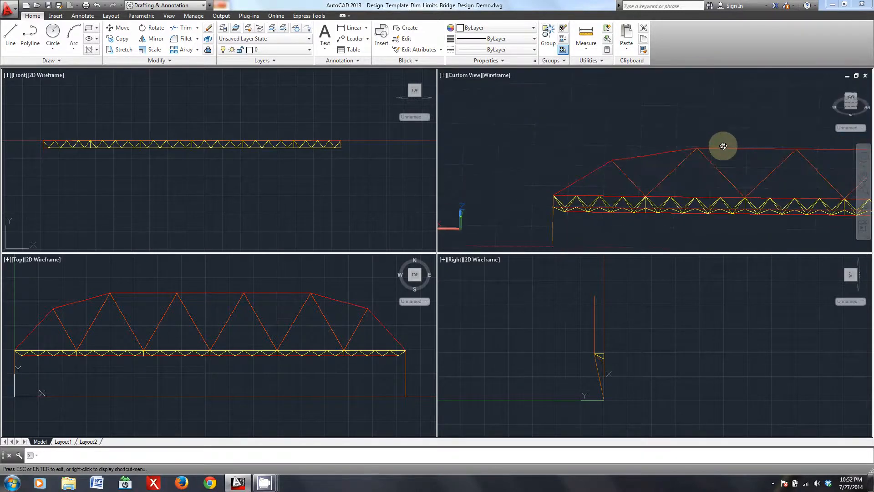
pyautogui.scroll(4, 578, 196)
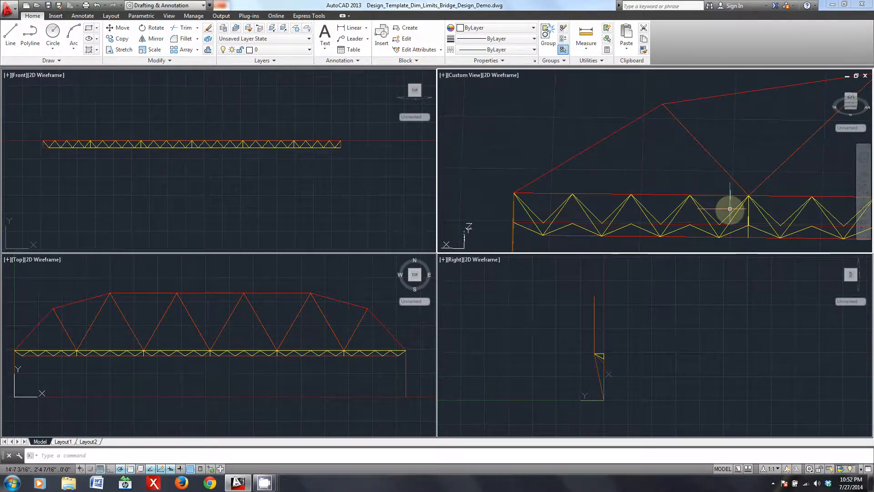
pyautogui.scroll(2, 731, 215)
pyautogui.moveTo(604, 223); pyautogui.dragTo(671, 221, button='middle')
pyautogui.scroll(-2, 652, 217)
pyautogui.click(756, 217)
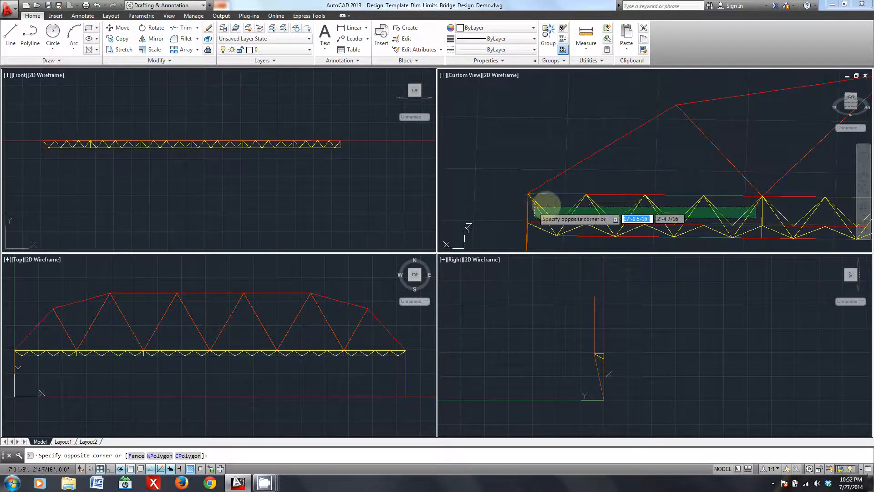
pyautogui.click(531, 201)
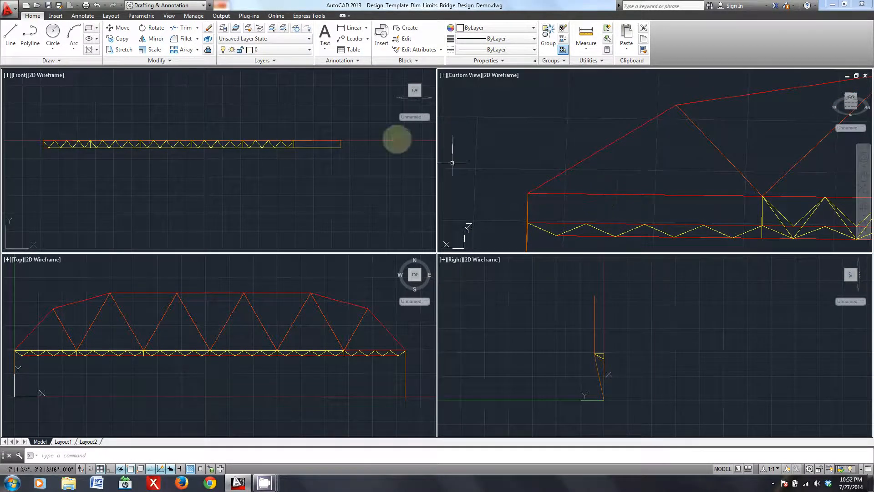
pyautogui.click(310, 50)
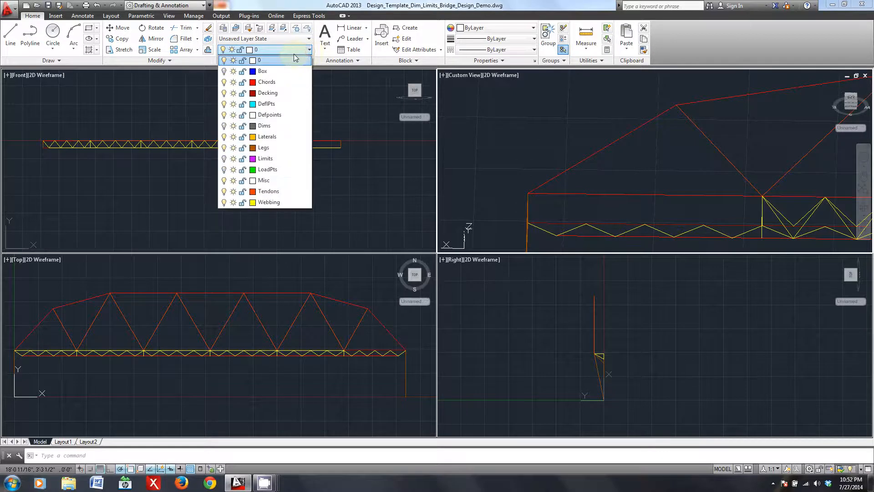
pyautogui.click(266, 191)
# - Draw a construction line from the upper chord's end joint to the foot of the existing webbing diagonal near the bay's vertical
pyautogui.moveTo(616, 195); pyautogui.dragTo(553, 184, button='middle')
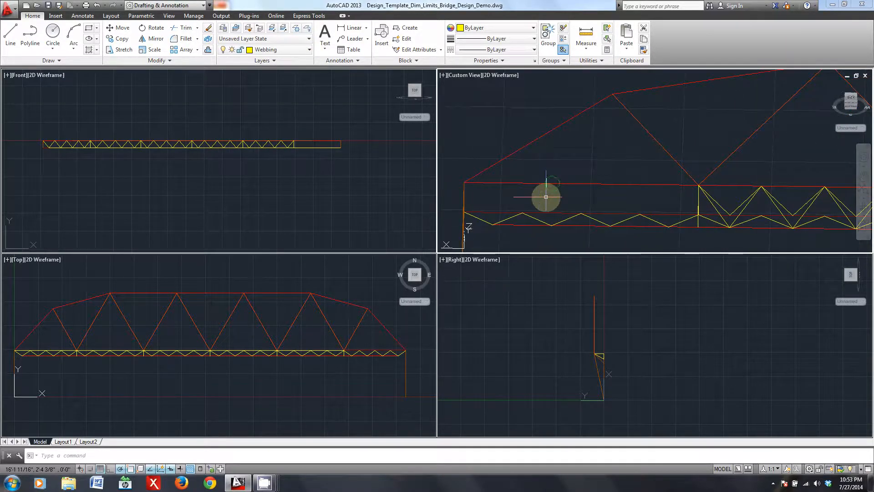
pyautogui.scroll(2, 592, 198)
pyautogui.keyDown('shift'); pyautogui.moveTo(674, 225); pyautogui.dragTo(652, 249, button='middle'); pyautogui.keyUp('shift')
pyautogui.moveTo(754, 203); pyautogui.dragTo(591, 215, button='middle')
pyautogui.scroll(2, 644, 235)
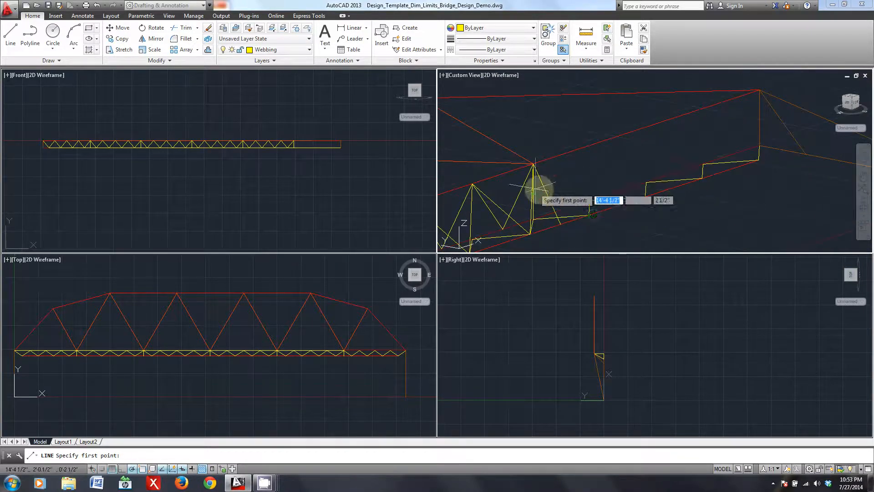
pyautogui.keyDown('shift'); pyautogui.moveTo(671, 177); pyautogui.dragTo(666, 188, button='middle'); pyautogui.keyUp('shift')
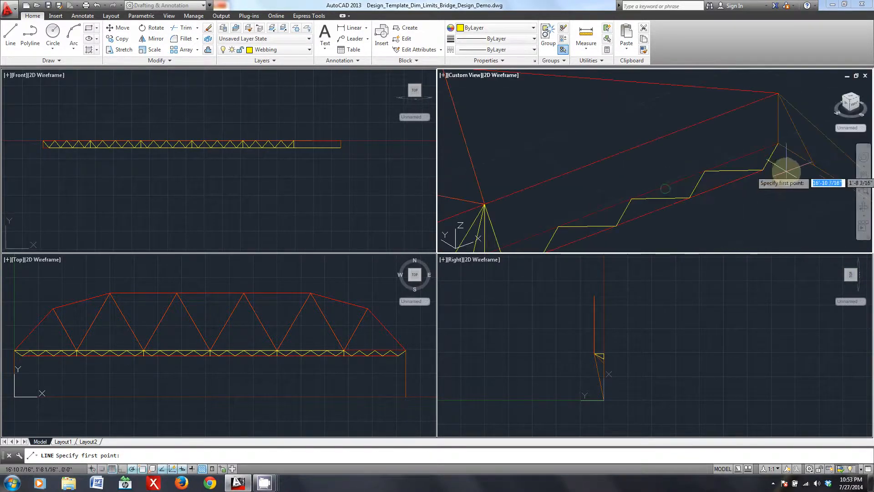
pyautogui.moveTo(585, 220); pyautogui.dragTo(588, 211, button='middle')
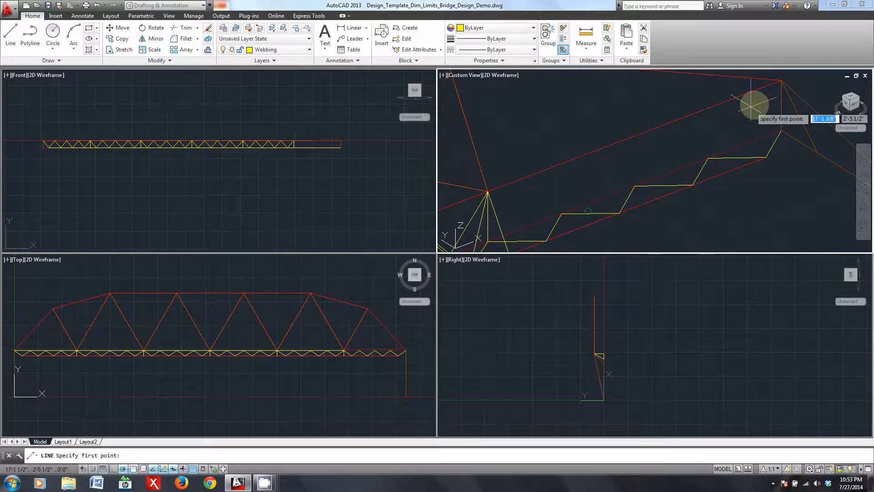
pyautogui.moveTo(520, 222); pyautogui.dragTo(528, 207, button='middle')
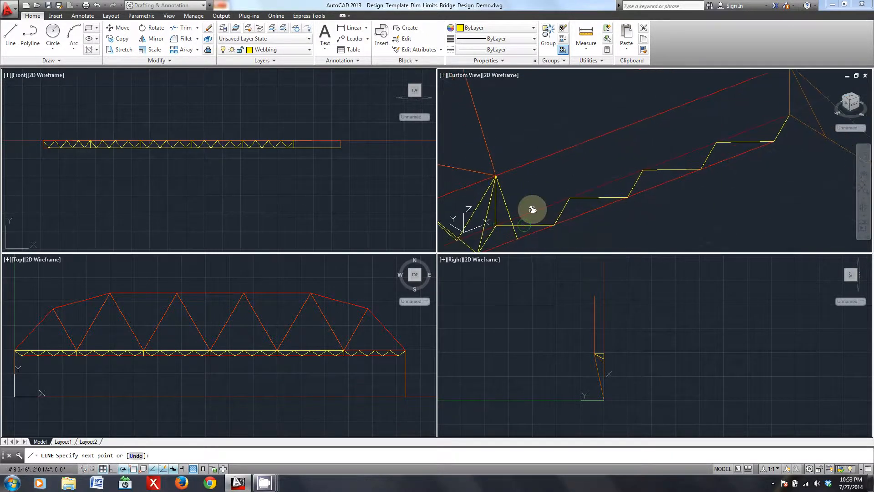
pyautogui.click(517, 239)
pyautogui.moveTo(687, 181); pyautogui.dragTo(683, 187, button='middle')
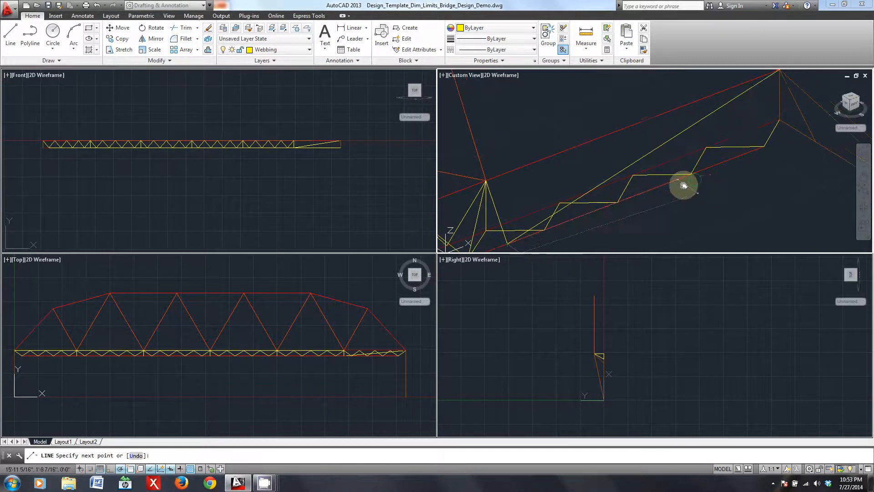
pyautogui.press('Return')
pyautogui.press('Return')
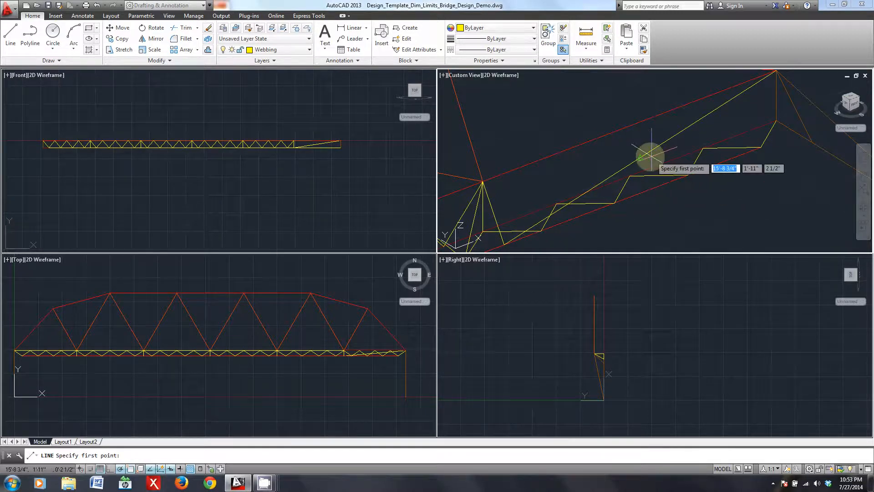
# - Draw a line from the construction line's midpoint to the upper chord joint, and another from its midpoint to the existing diagonal's foot
pyautogui.click(482, 181)
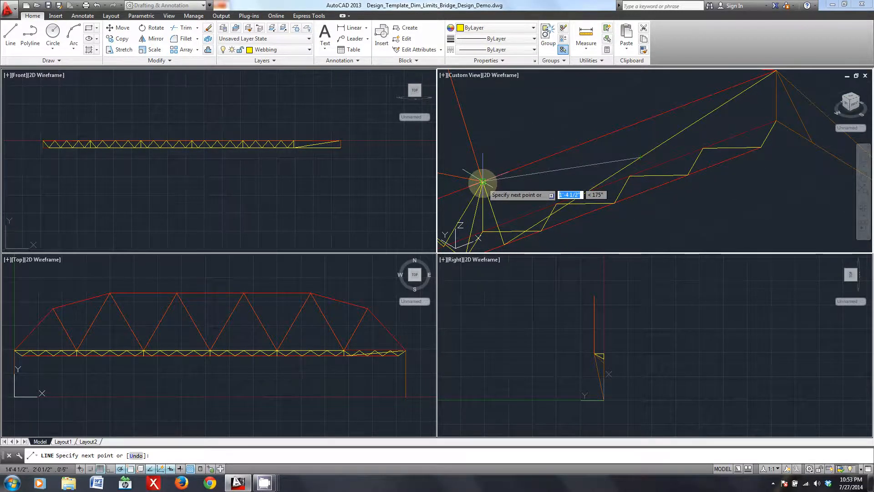
pyautogui.press('Return')
pyautogui.press('Return')
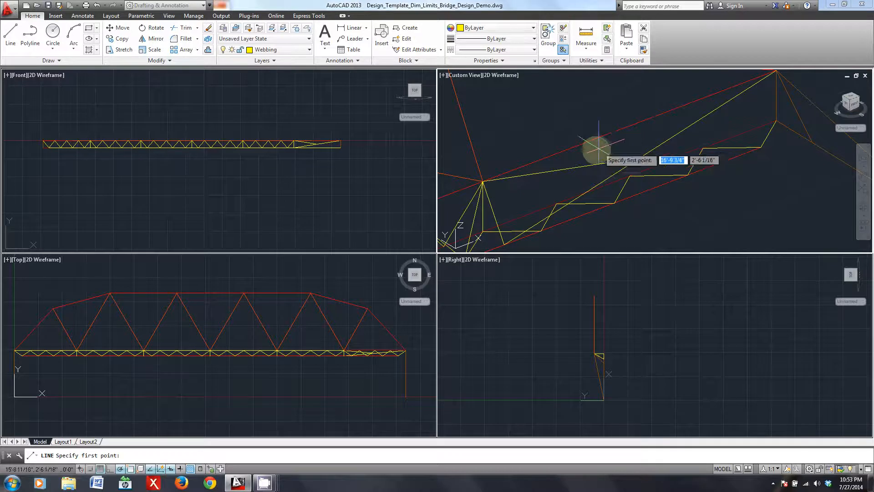
pyautogui.click(562, 170)
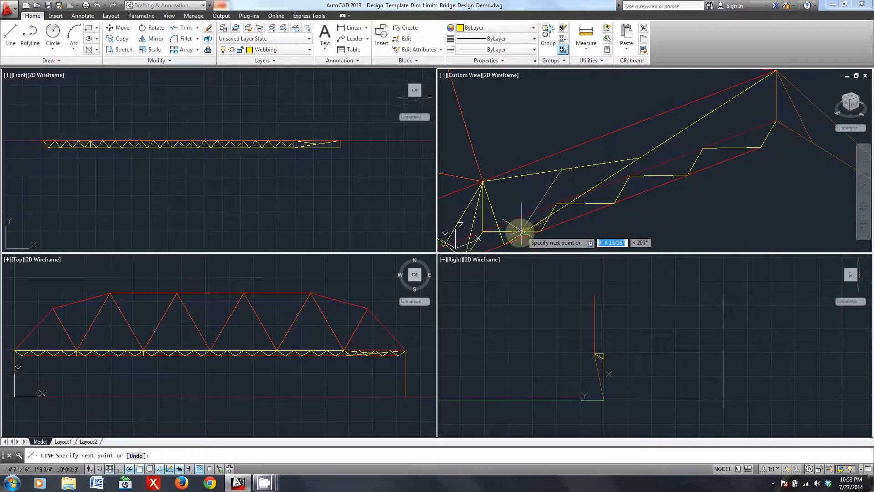
pyautogui.click(505, 245)
pyautogui.press('Return')
# - Delete the two longer construction lines in the end bay, keeping the short diagonal
pyautogui.click(647, 164)
pyautogui.click(624, 153)
pyautogui.press('Delete')
# - Copy the existing webbing diagonal along the chords and stretch the short diagonal's upper end to the copy's top on the upper chord
pyautogui.moveTo(537, 199); pyautogui.dragTo(552, 195, button='middle')
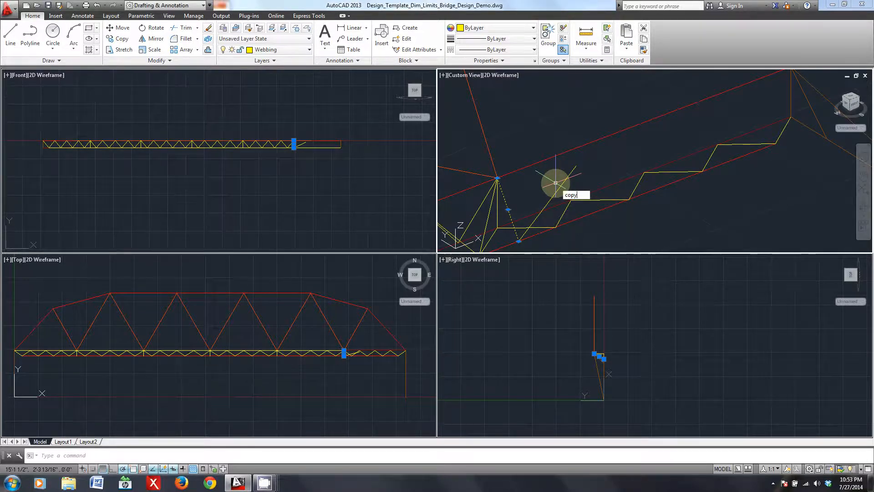
pyautogui.press('Return')
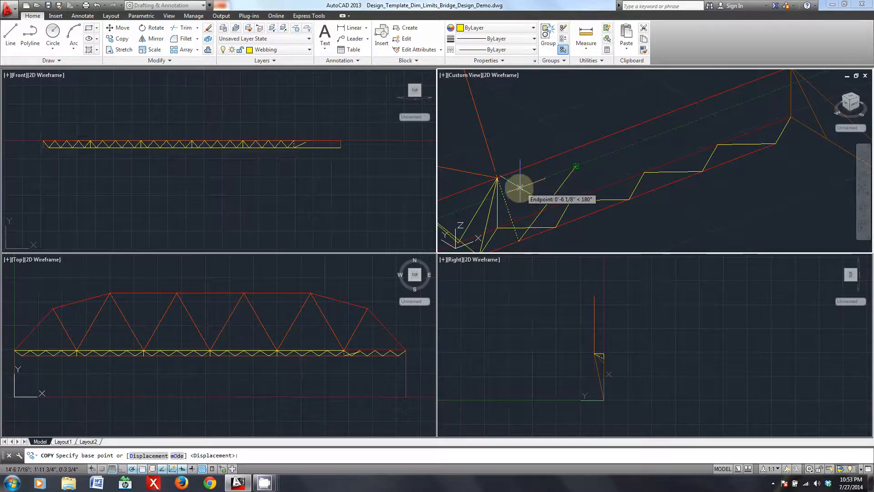
pyautogui.click(499, 180)
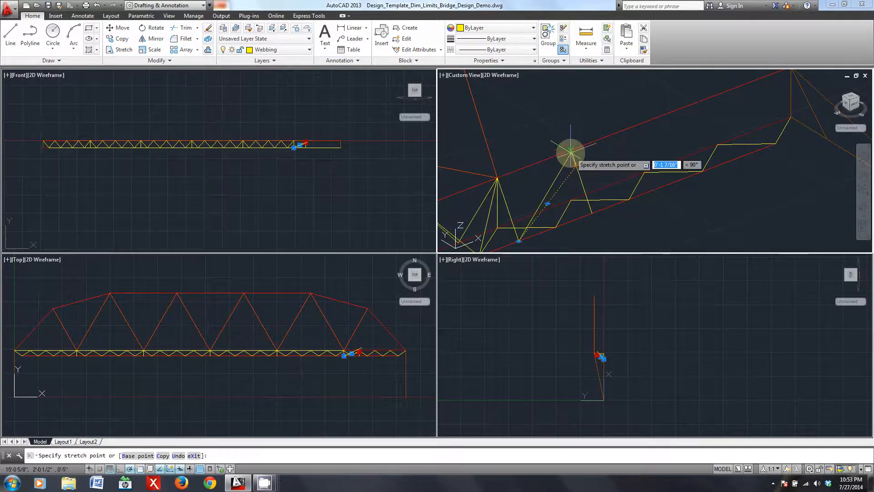
pyautogui.click(571, 152)
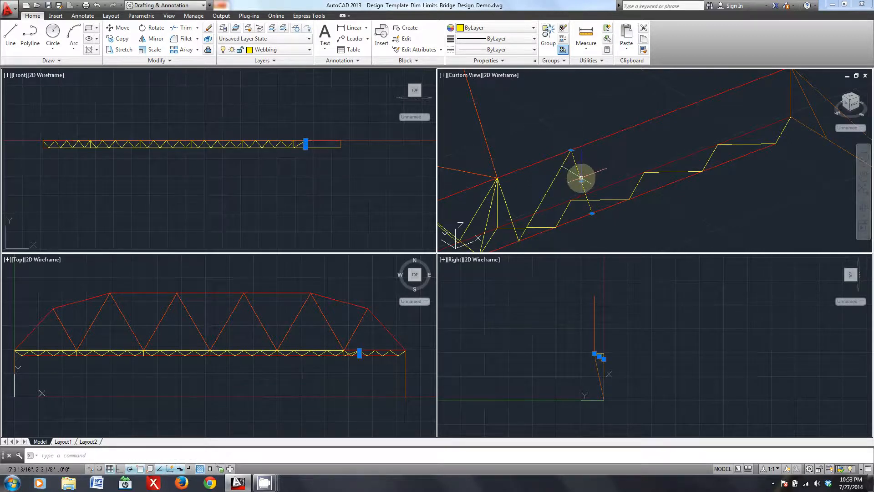
# - Draw a diagonal from the upper chord joint at the vertical and stretch its free end to the webbing joint on the lower chord
pyautogui.keyDown('shift'); pyautogui.moveTo(537, 208); pyautogui.dragTo(608, 164, button='middle'); pyautogui.keyUp('shift')
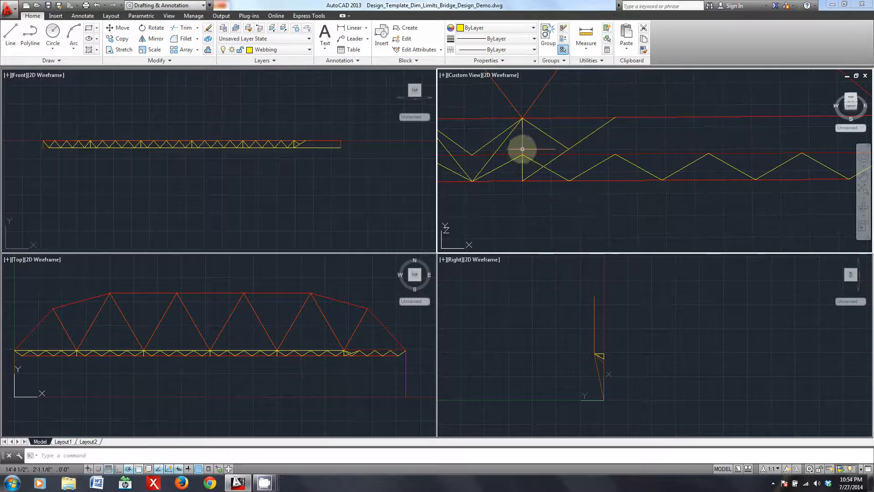
pyautogui.keyDown('shift'); pyautogui.moveTo(549, 170); pyautogui.dragTo(527, 171, button='middle'); pyautogui.keyUp('shift')
pyautogui.click(536, 174)
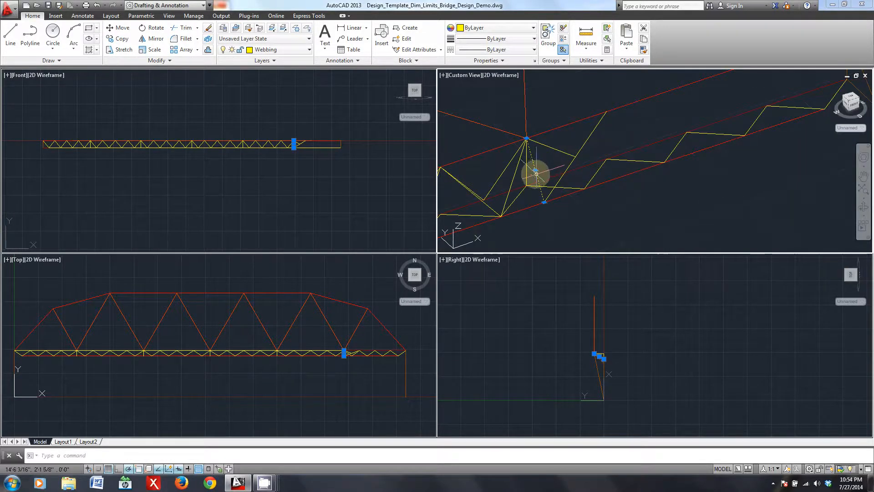
pyautogui.click(585, 189)
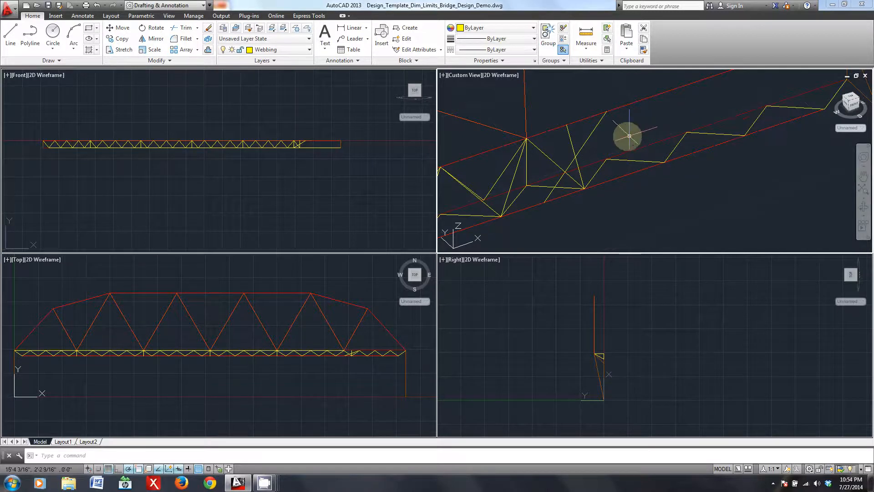
# - Move the displaced webbing diagonal back to the upper chord joint at the vertical, and delete the leftover construction diagonal
pyautogui.moveTo(629, 136); pyautogui.dragTo(639, 141, button='middle')
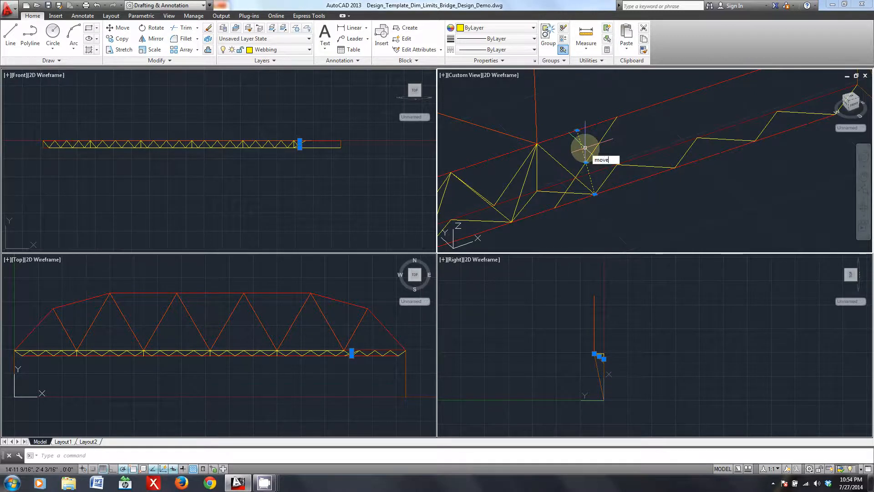
pyautogui.press('Return')
pyautogui.click(583, 147)
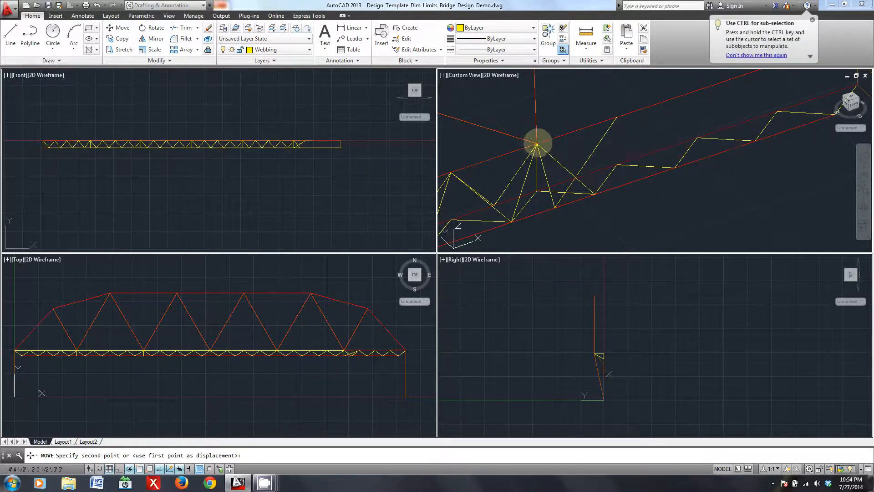
pyautogui.click(538, 144)
pyautogui.click(592, 152)
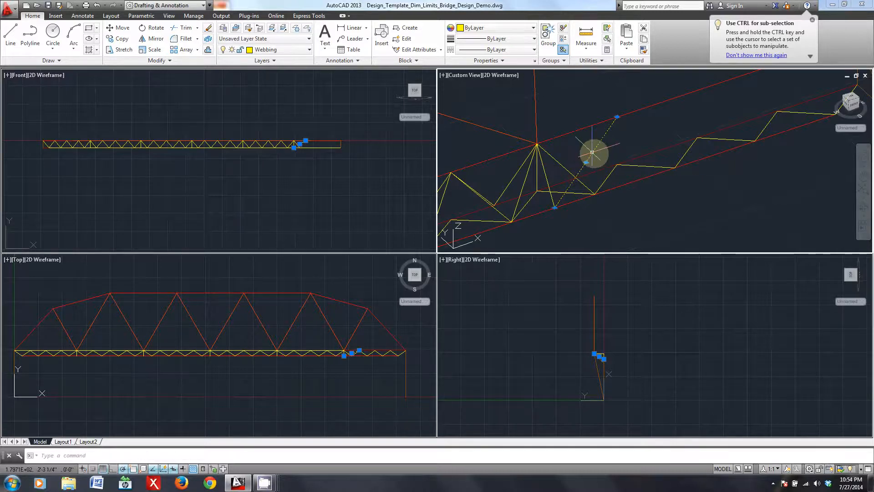
# - Mirror the new diagonal in the front view about a vertical line through its lower end, keeping the original
pyautogui.keyDown('shift'); pyautogui.moveTo(691, 184); pyautogui.dragTo(521, 150, button='middle'); pyautogui.keyUp('shift')
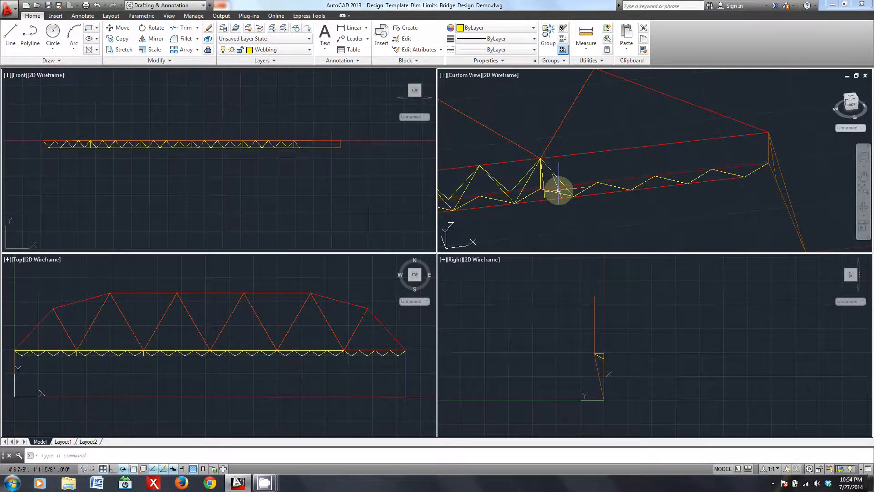
pyautogui.scroll(3, 559, 190)
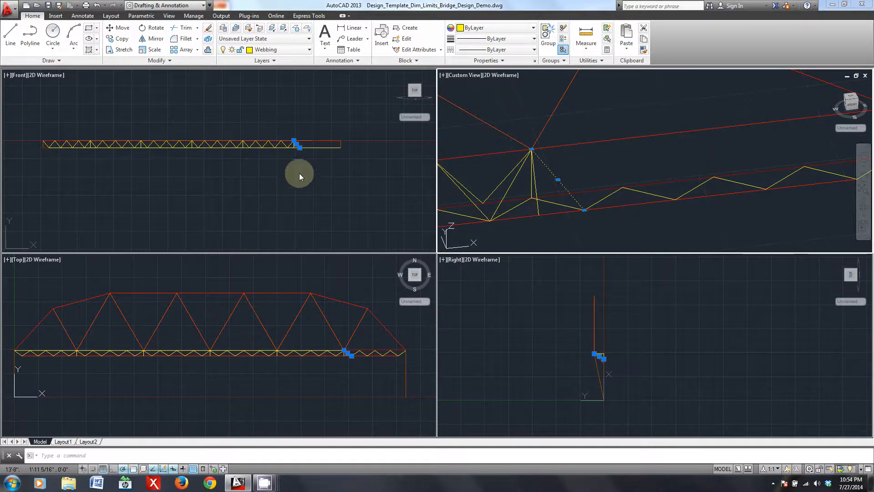
pyautogui.scroll(5, 299, 173)
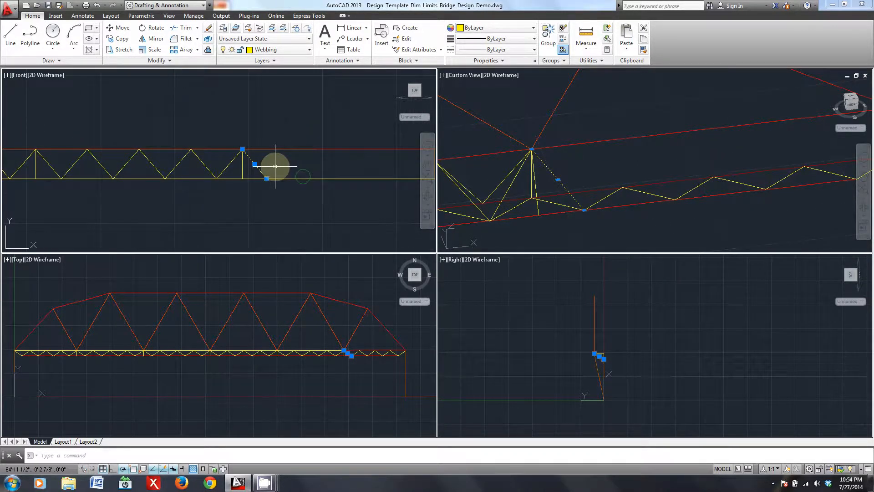
pyautogui.write('mi')
pyautogui.press('Return')
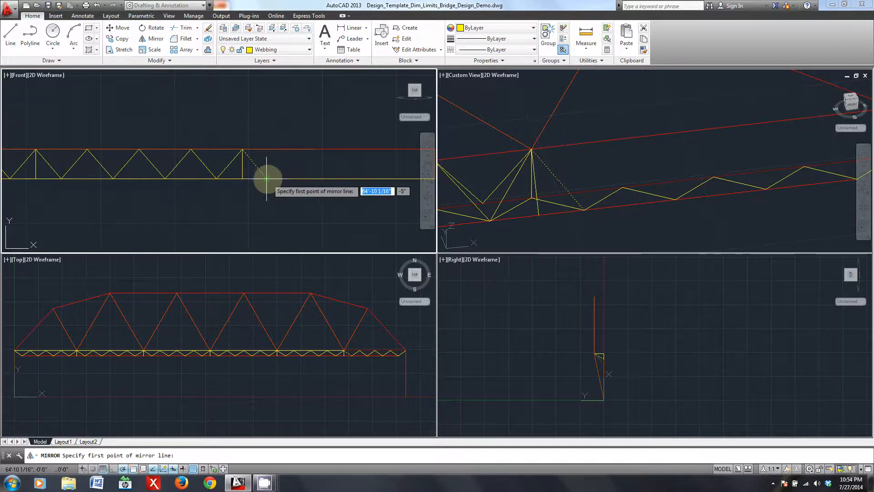
pyautogui.click(265, 179)
pyautogui.click(268, 192)
pyautogui.press('Return')
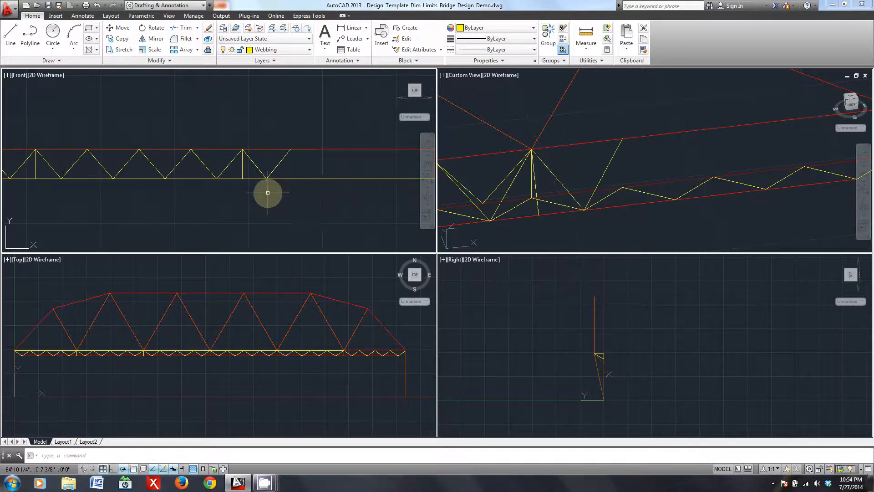
# - Copy the V-shaped pair of diagonals three times end to end along the chords to fill the end bay
pyautogui.click(639, 163)
pyautogui.click(627, 176)
pyautogui.click(550, 170)
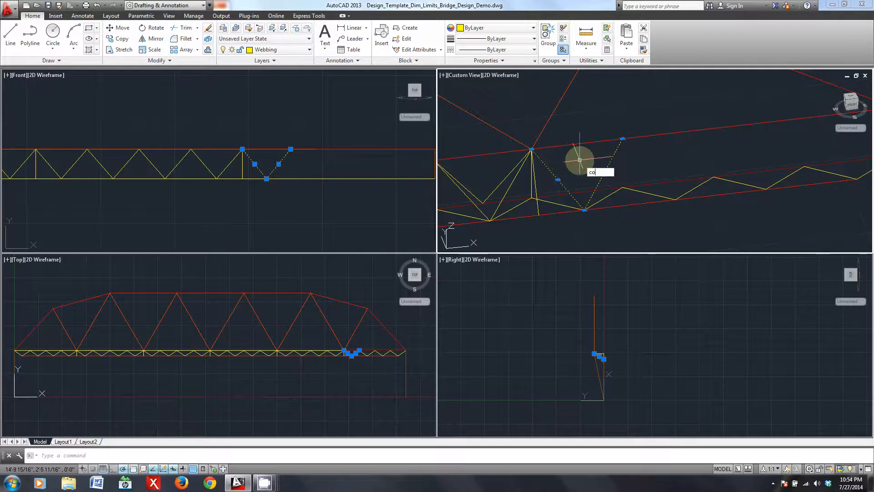
pyautogui.press('Return')
pyautogui.click(532, 148)
pyautogui.click(622, 138)
pyautogui.click(714, 128)
pyautogui.moveTo(743, 135); pyautogui.dragTo(680, 143, button='middle')
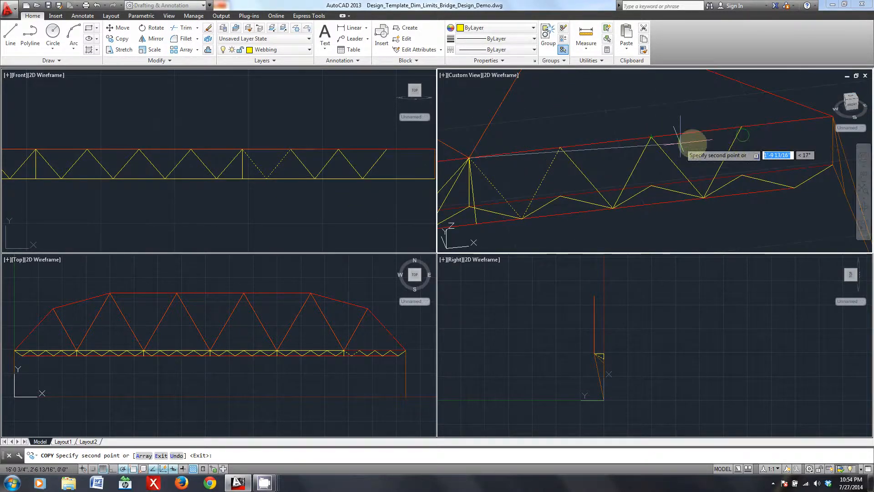
pyautogui.click(742, 134)
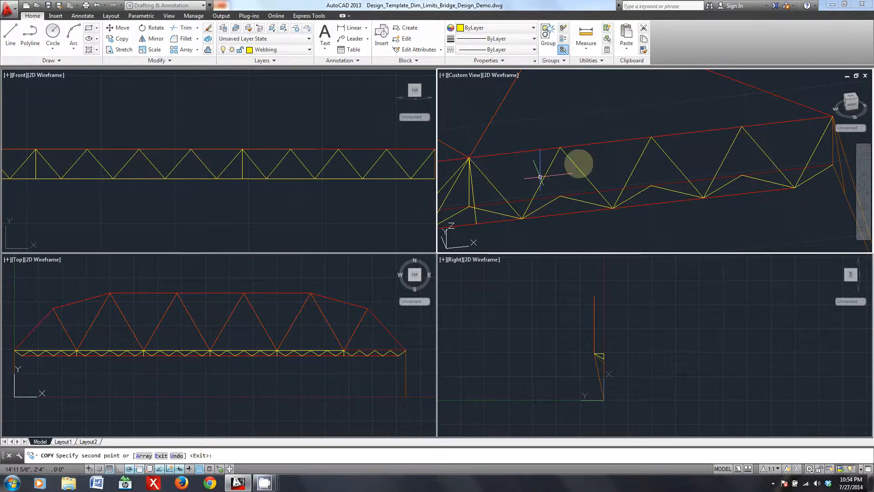
pyautogui.press('Escape')
# - Examine the filled end bay's webbing and the neighbouring bays from several 3D angles
pyautogui.keyDown('shift'); pyautogui.moveTo(660, 148); pyautogui.dragTo(511, 95, button='middle'); pyautogui.keyUp('shift')
pyautogui.moveTo(588, 170); pyautogui.dragTo(602, 177, button='middle')
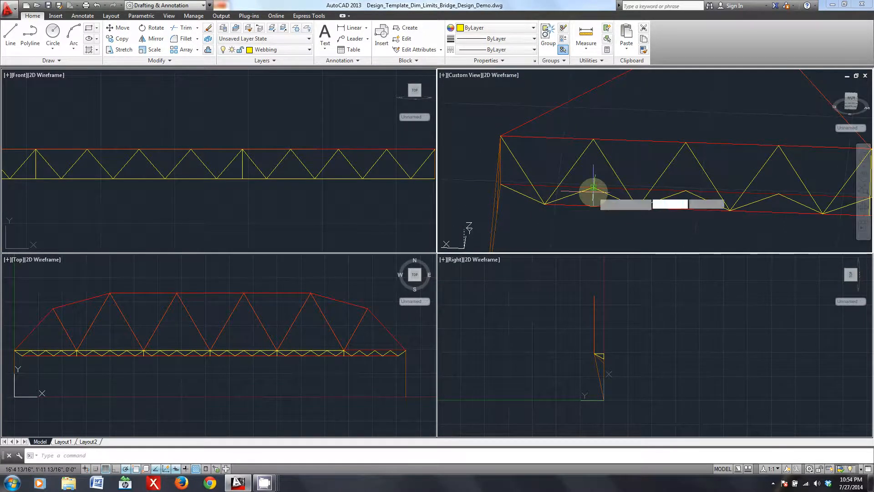
pyautogui.scroll(-2, 587, 223)
pyautogui.scroll(-4, 589, 221)
pyautogui.keyDown('shift'); pyautogui.moveTo(612, 208); pyautogui.dragTo(595, 201, button='middle'); pyautogui.keyUp('shift')
pyautogui.scroll(7, 540, 177)
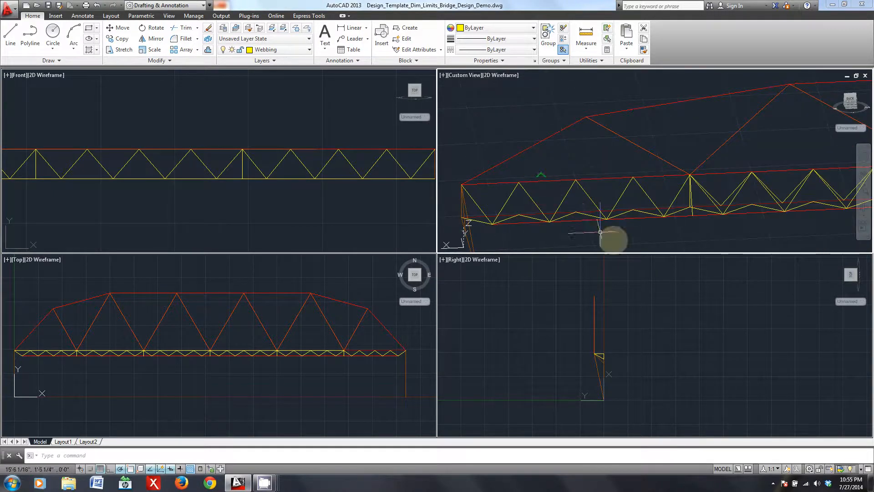
pyautogui.moveTo(630, 220)
pyautogui.keyDown('shift'); pyautogui.mouseDown(button='middle')
pyautogui.moveTo(630, 213)
pyautogui.moveTo(725, 211)
pyautogui.moveTo(790, 191)
pyautogui.moveTo(546, 172)
pyautogui.moveTo(635, 214)
pyautogui.mouseUp(button='middle'); pyautogui.keyUp('shift')
# - Mirror seven upper-level webbing diagonals from the opposite end bay about a vertical line through the truss's midpoint, keeping the originals
pyautogui.click(747, 213)
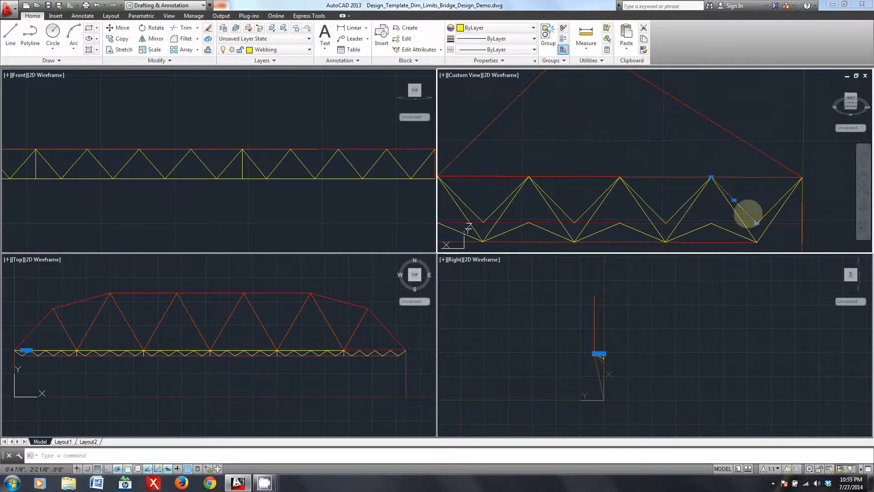
pyautogui.click(642, 201)
pyautogui.click(583, 218)
pyautogui.click(564, 210)
pyautogui.moveTo(523, 216); pyautogui.dragTo(626, 208, button='middle')
pyautogui.click(593, 208)
pyautogui.click(572, 198)
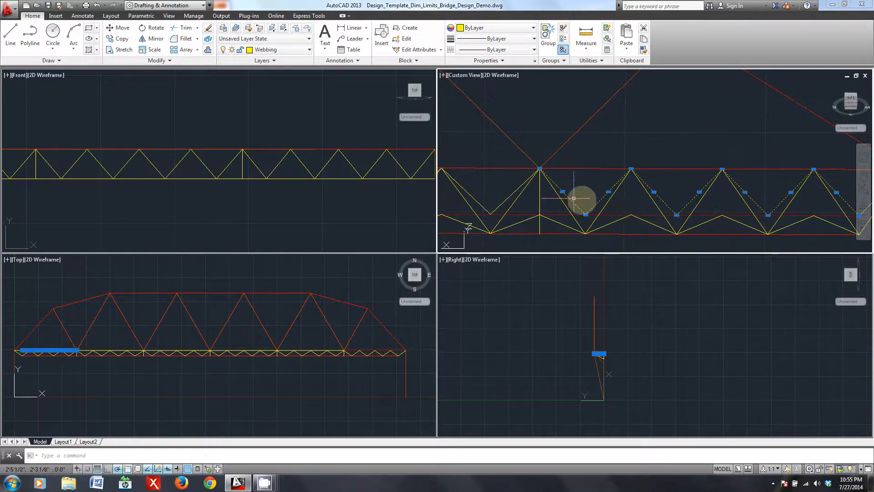
pyautogui.scroll(-4, 729, 224)
pyautogui.moveTo(745, 224); pyautogui.dragTo(682, 231, button='middle')
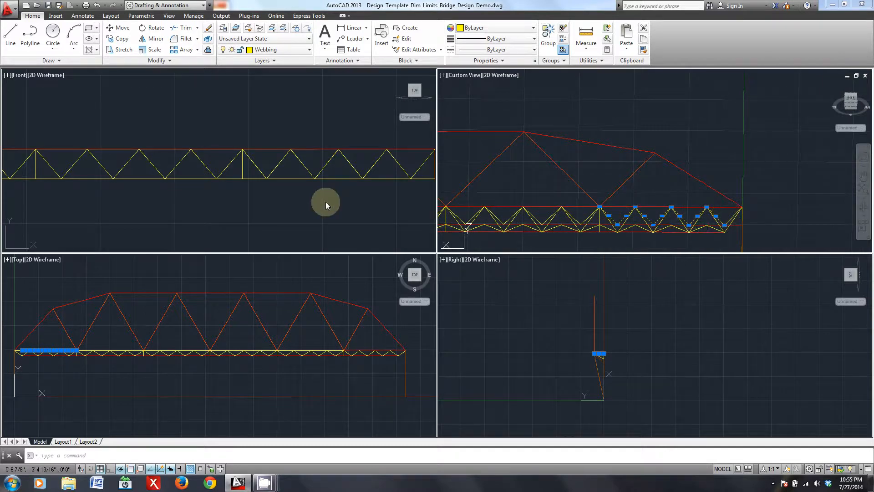
pyautogui.click(217, 197)
pyautogui.scroll(-6, 326, 201)
pyautogui.moveTo(214, 203); pyautogui.dragTo(246, 197, button='middle')
pyautogui.scroll(2, 247, 197)
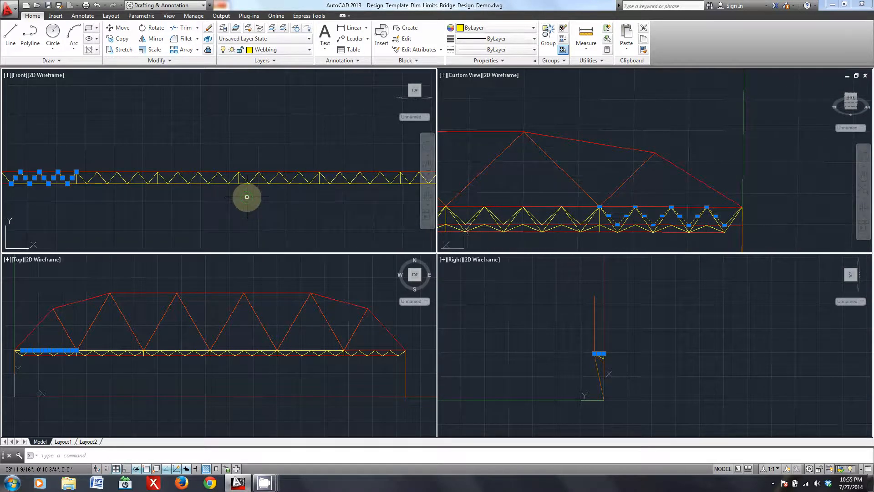
pyautogui.press('Return')
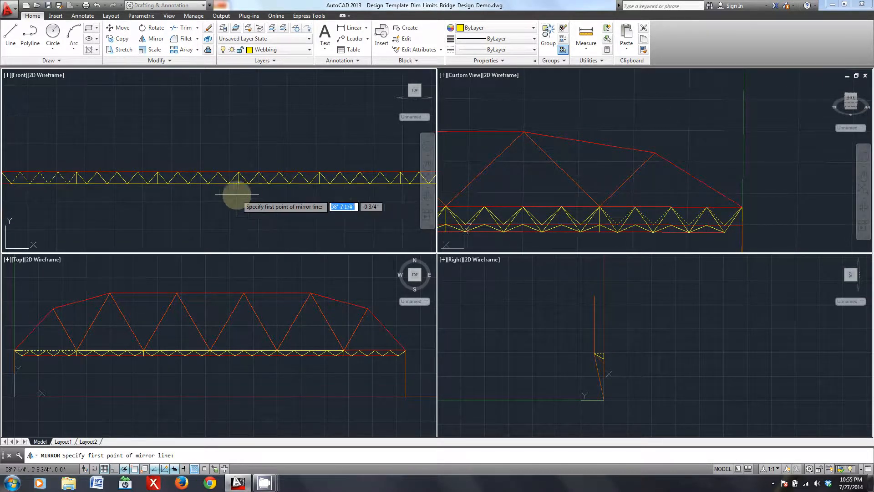
pyautogui.scroll(-2, 247, 197)
pyautogui.click(238, 181)
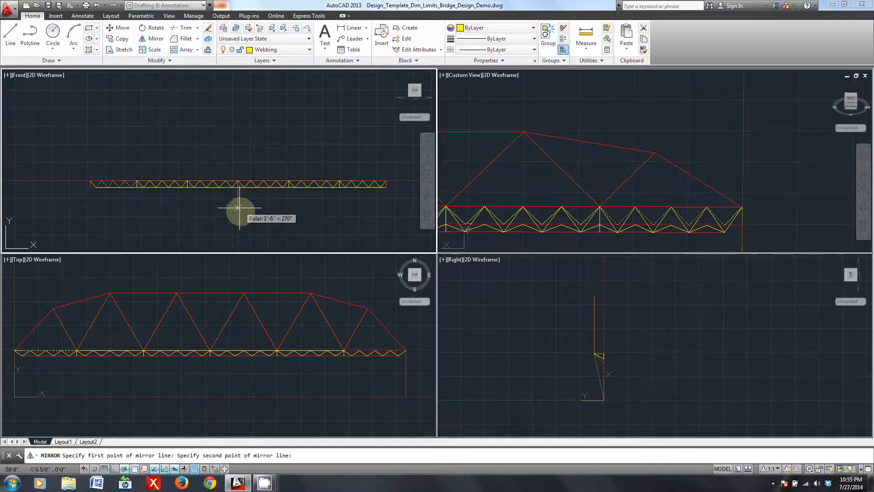
pyautogui.press('Return')
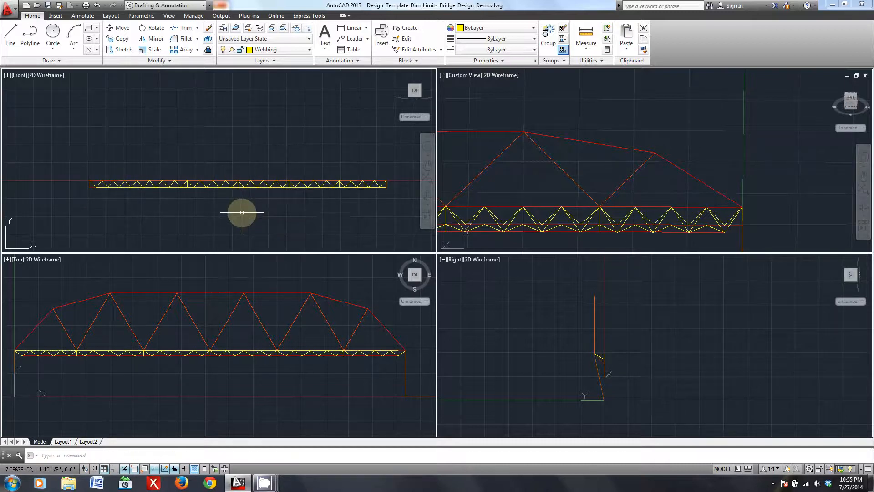
# - Draw the missing upper-level diagonal from the chord's end joint to the adjacent webbing joint in the rebuilt end bay
pyautogui.click(551, 185)
pyautogui.scroll(-4, 517, 190)
pyautogui.moveTo(518, 190); pyautogui.dragTo(757, 185, button='middle')
pyautogui.scroll(6, 522, 205)
pyautogui.moveTo(492, 177); pyautogui.dragTo(570, 193, button='middle')
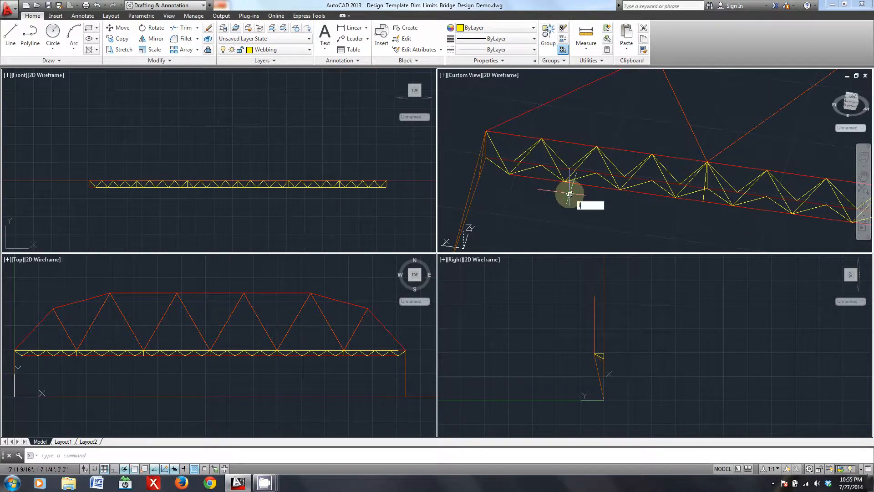
pyautogui.write('l')
pyautogui.press('Return')
pyautogui.click(487, 132)
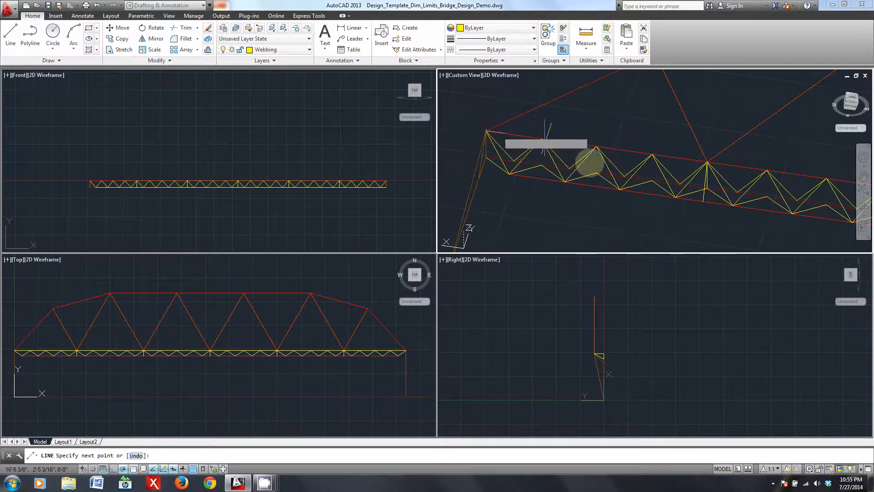
pyautogui.press('Escape')
# - Make Laterals the current layer
pyautogui.scroll(-4, 627, 233)
pyautogui.moveTo(659, 222); pyautogui.dragTo(588, 171, button='middle')
pyautogui.moveTo(739, 220); pyautogui.dragTo(581, 220, button='middle')
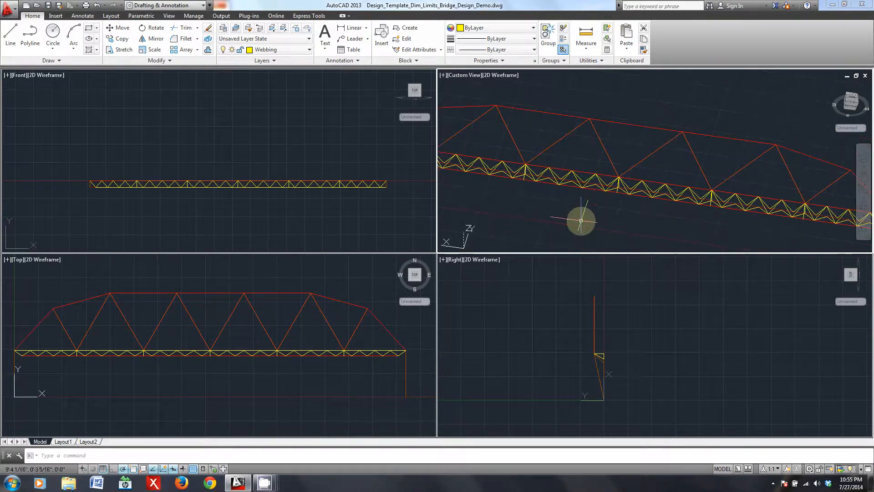
pyautogui.moveTo(678, 225); pyautogui.dragTo(625, 205, button='middle')
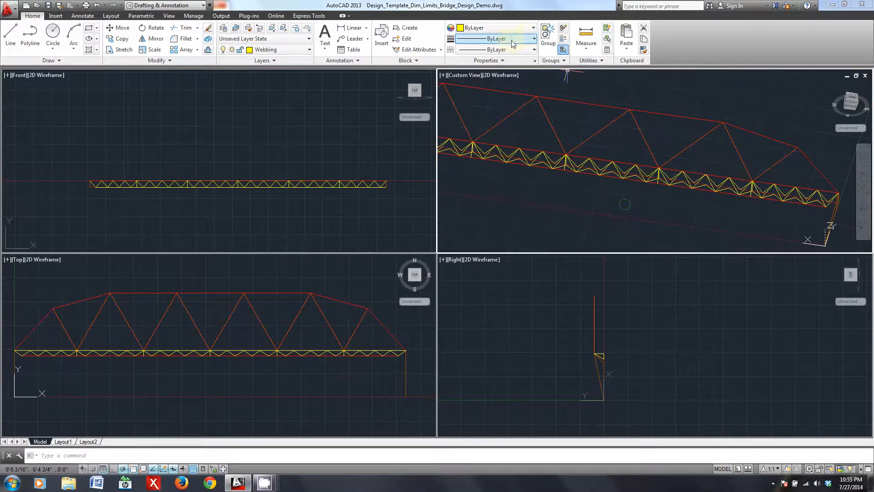
pyautogui.click(291, 50)
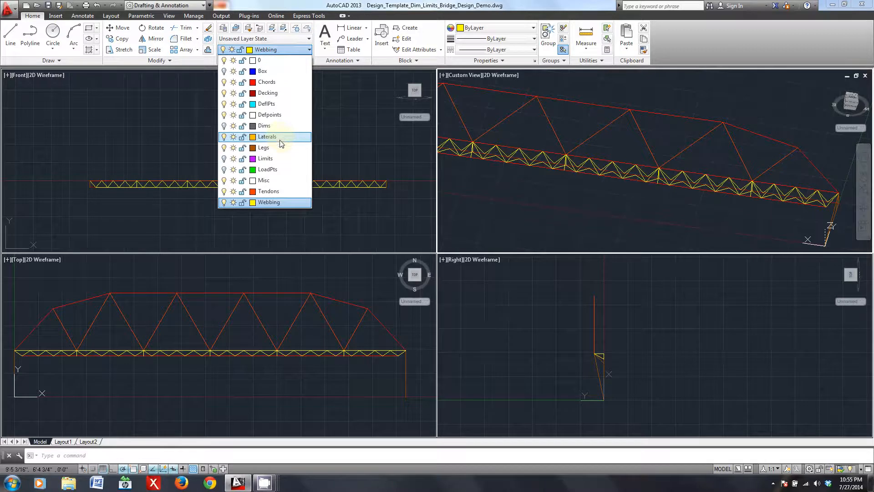
pyautogui.click(278, 137)
# - Draw a lateral from the inner upper-level joint at the second vertical from the truss end, perpendicular to the truss toward the opposite side
pyautogui.moveTo(537, 190); pyautogui.dragTo(574, 204, button='middle')
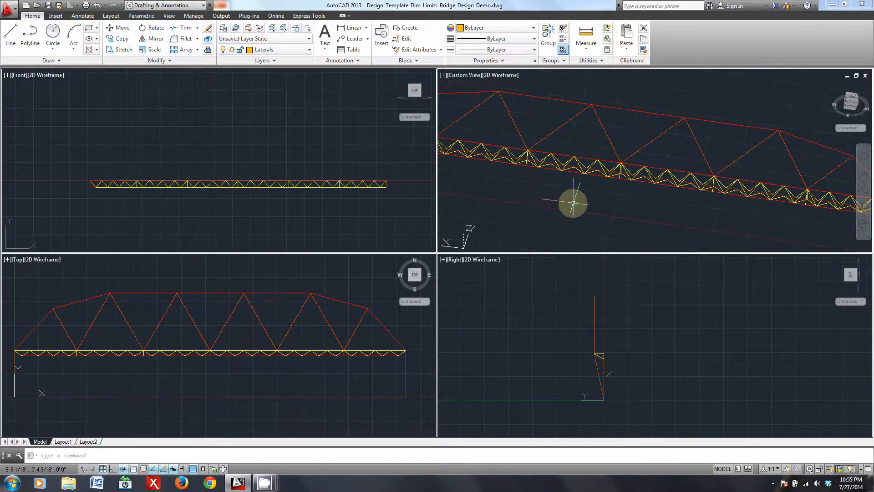
pyautogui.write('l')
pyautogui.press('Return')
pyautogui.keyDown('shift'); pyautogui.moveTo(511, 191); pyautogui.dragTo(534, 197, button='middle'); pyautogui.keyUp('shift')
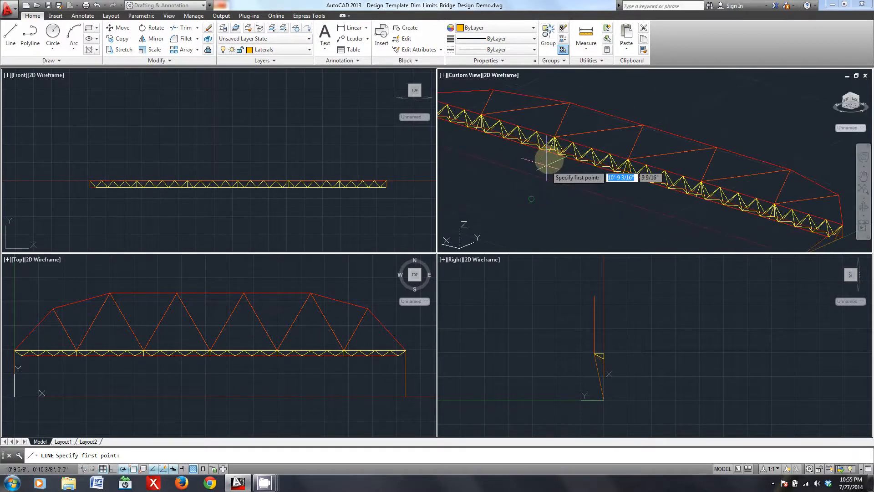
pyautogui.scroll(5, 549, 150)
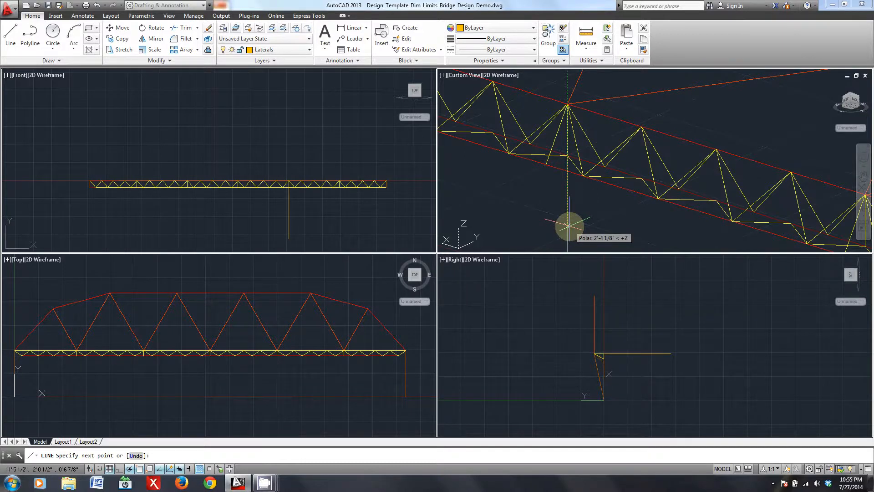
# - Copy the lateral from its upper-level joint to the lower chord joint at the same vertical
pyautogui.scroll(-5, 693, 143)
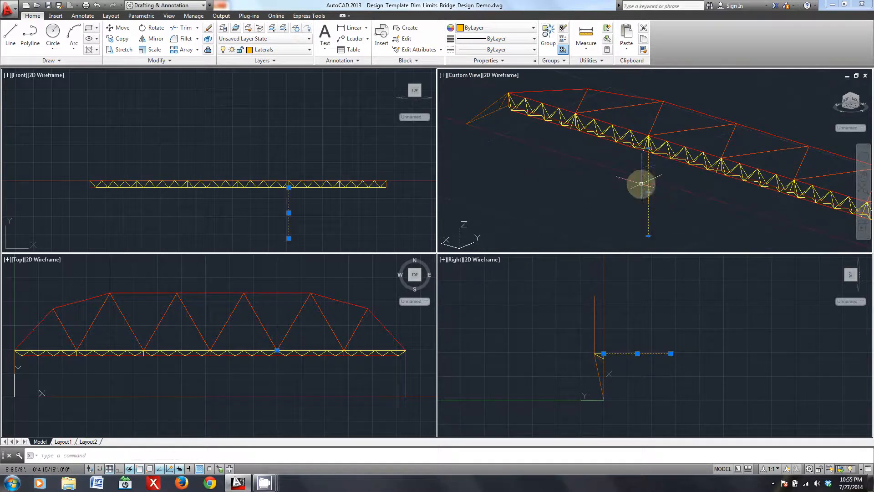
pyautogui.write('copy')
pyautogui.press('Return')
pyautogui.scroll(5, 642, 182)
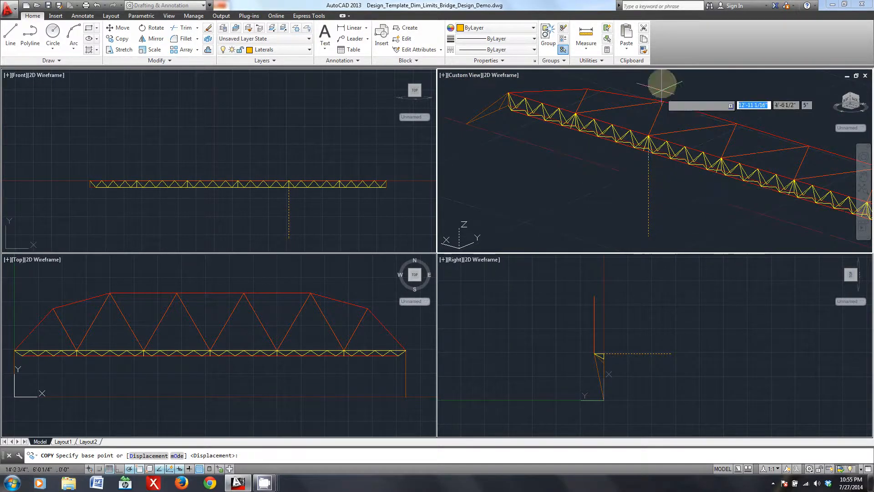
pyautogui.click(636, 186)
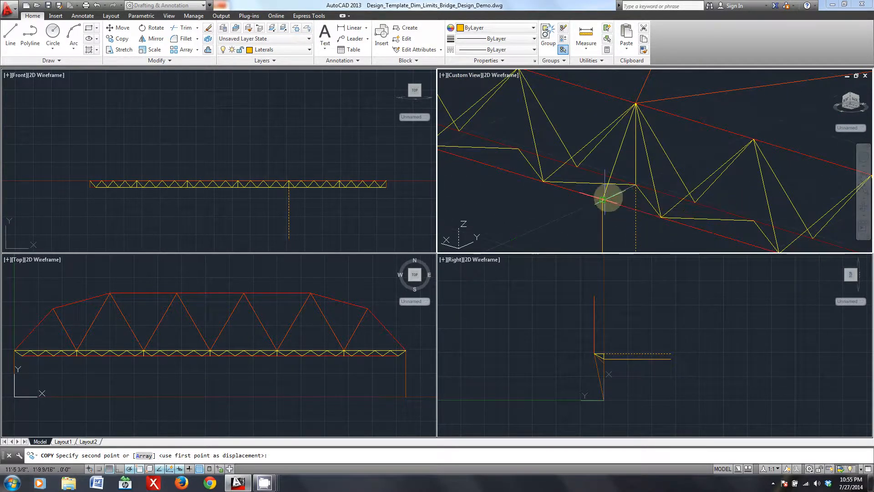
pyautogui.scroll(-4, 636, 196)
pyautogui.press('Escape')
pyautogui.scroll(-4, 636, 172)
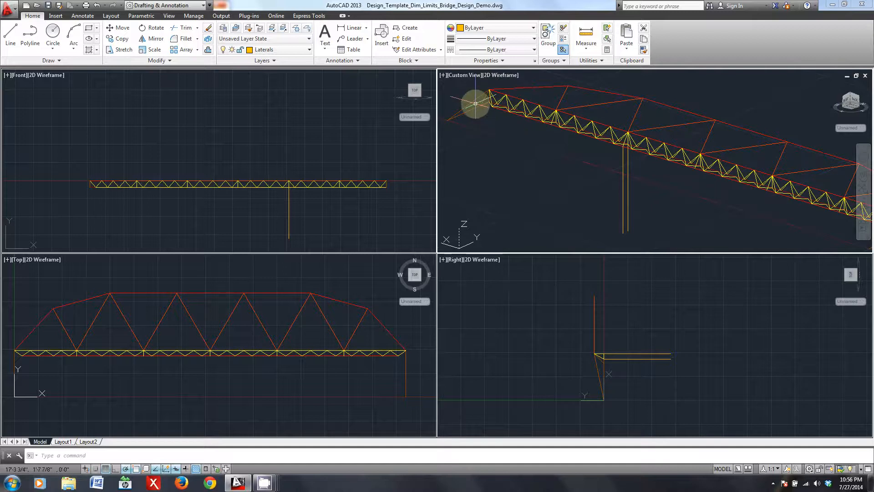
# - Mirror the whole side truss in the front view about a horizontal line through the lateral's midpoint, keeping the source objects
pyautogui.moveTo(686, 176); pyautogui.dragTo(602, 185, button='middle')
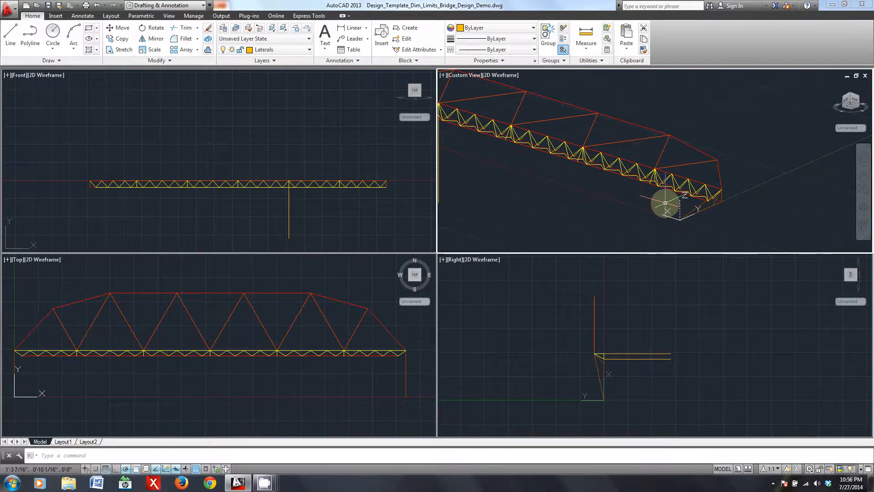
pyautogui.keyDown('shift'); pyautogui.moveTo(497, 141); pyautogui.dragTo(579, 170, button='middle'); pyautogui.keyUp('shift')
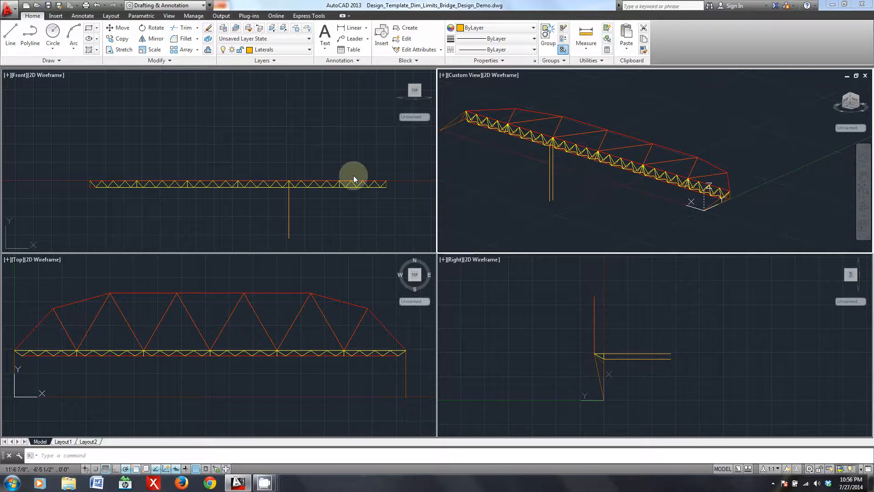
pyautogui.click(396, 191)
pyautogui.click(43, 141)
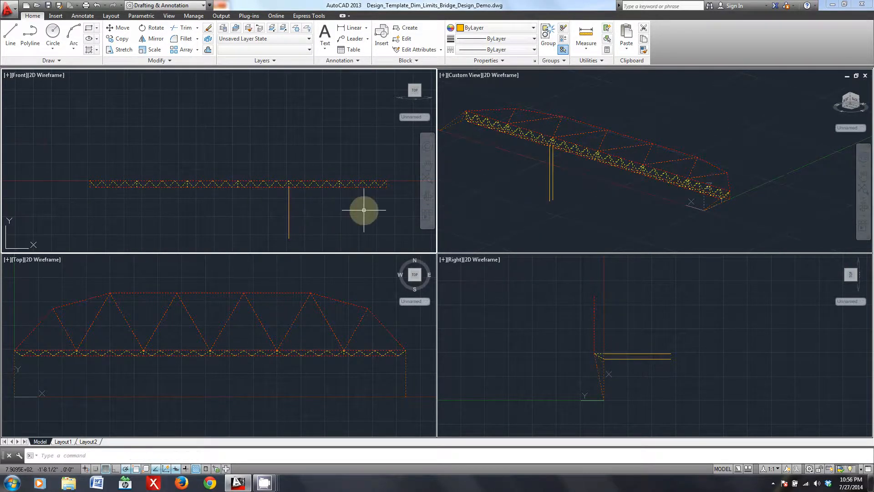
pyautogui.press('Return')
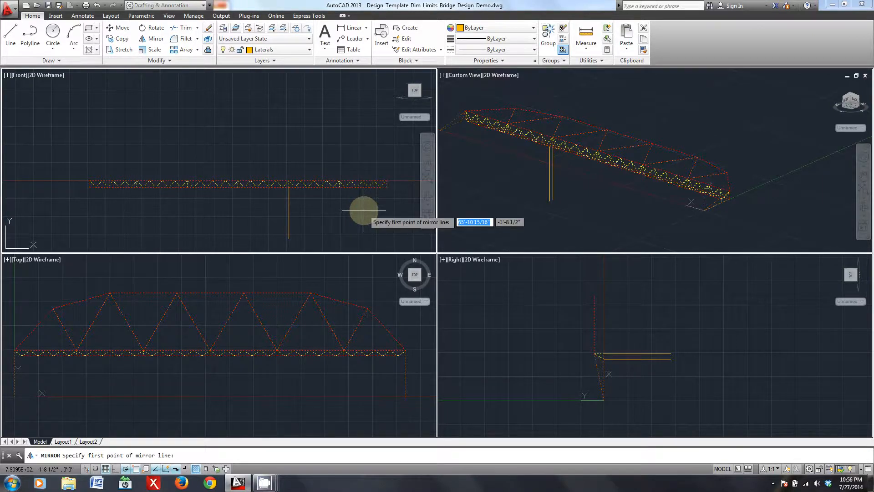
pyautogui.click(288, 201)
pyautogui.click(315, 212)
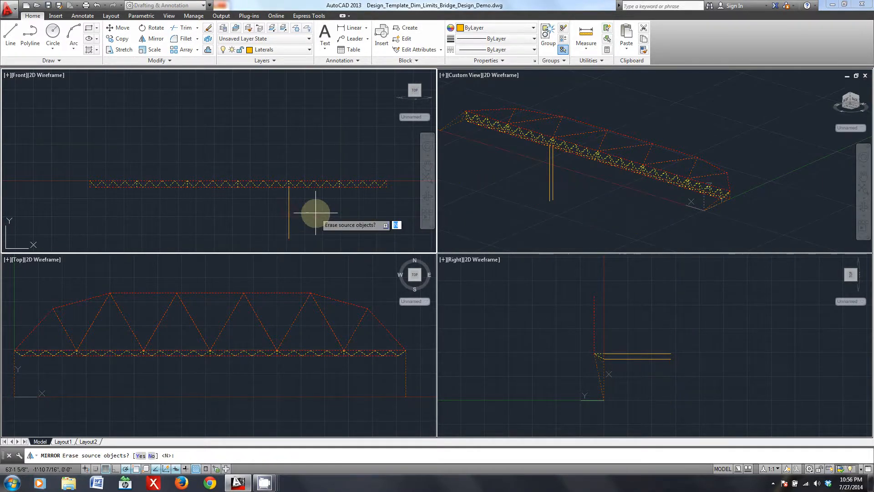
pyautogui.press('Return')
# - Examine the two side trusses and their connecting laterals in the 3D view
pyautogui.keyDown('shift'); pyautogui.moveTo(569, 196); pyautogui.dragTo(517, 188, button='middle'); pyautogui.keyUp('shift')
pyautogui.click(517, 188)
pyautogui.click(597, 190)
pyautogui.keyDown('shift'); pyautogui.moveTo(726, 189); pyautogui.dragTo(463, 205, button='middle'); pyautogui.keyUp('shift')
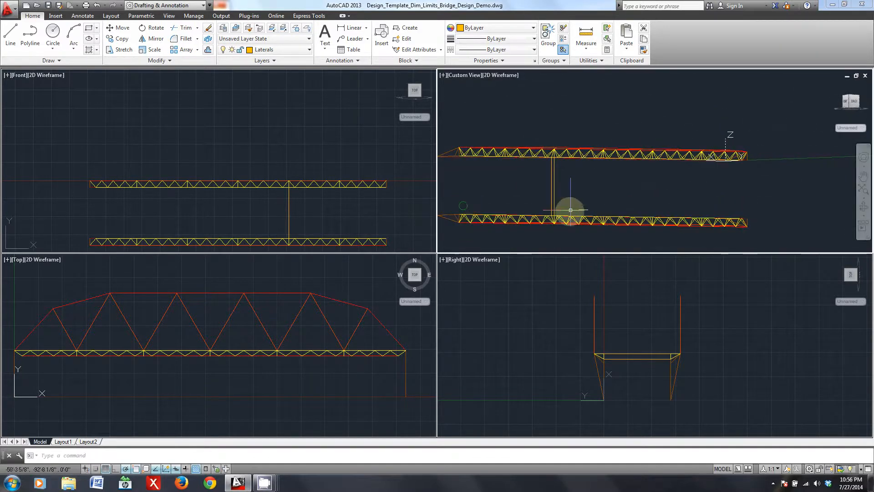
pyautogui.click(792, 229)
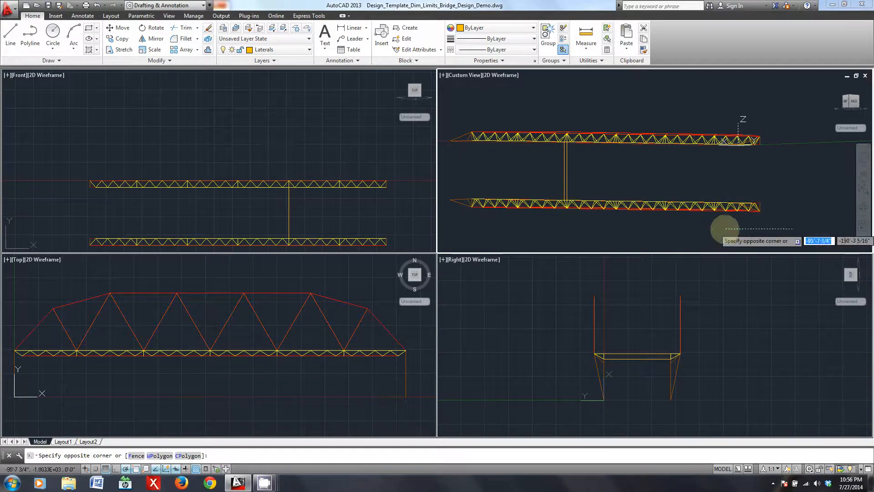
pyautogui.click(725, 228)
# - Try to copy the pair of laterals in the front view from their lower-truss endpoint to the adjacent midspan vertical
pyautogui.moveTo(335, 217); pyautogui.dragTo(298, 186, button='middle')
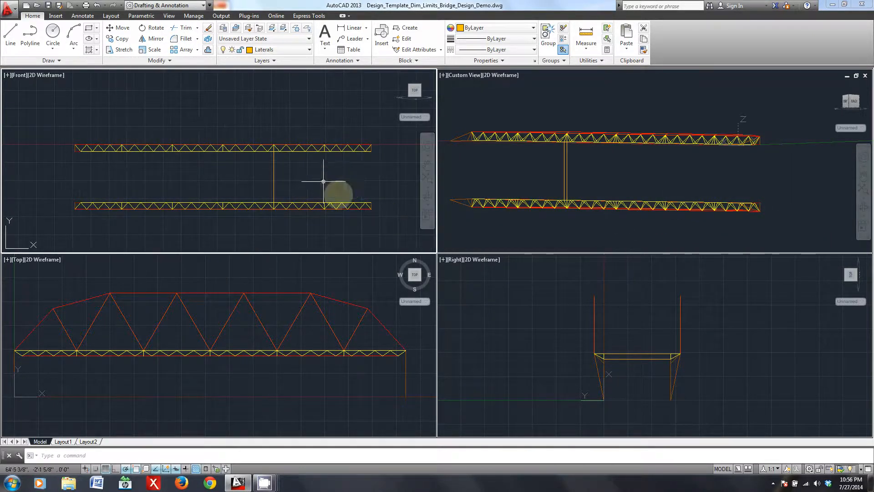
pyautogui.moveTo(332, 185); pyautogui.dragTo(311, 210, button='middle')
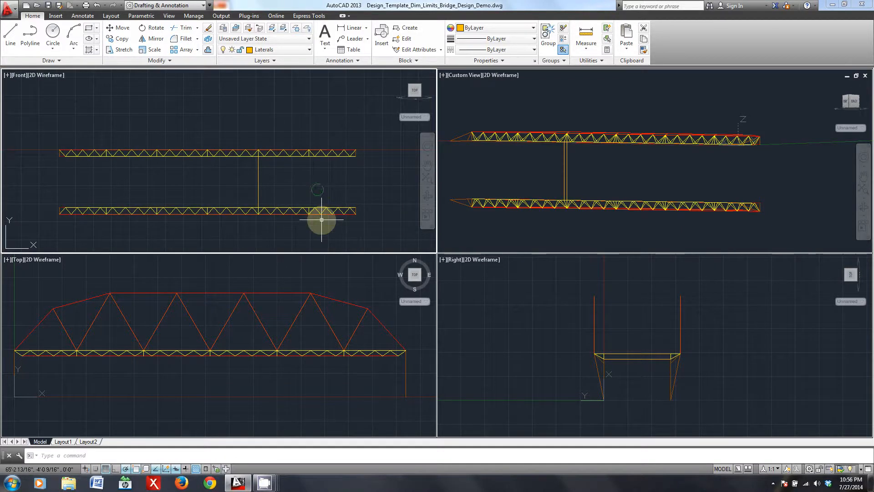
pyautogui.scroll(2, 322, 219)
pyautogui.moveTo(250, 176); pyautogui.dragTo(274, 180, button='middle')
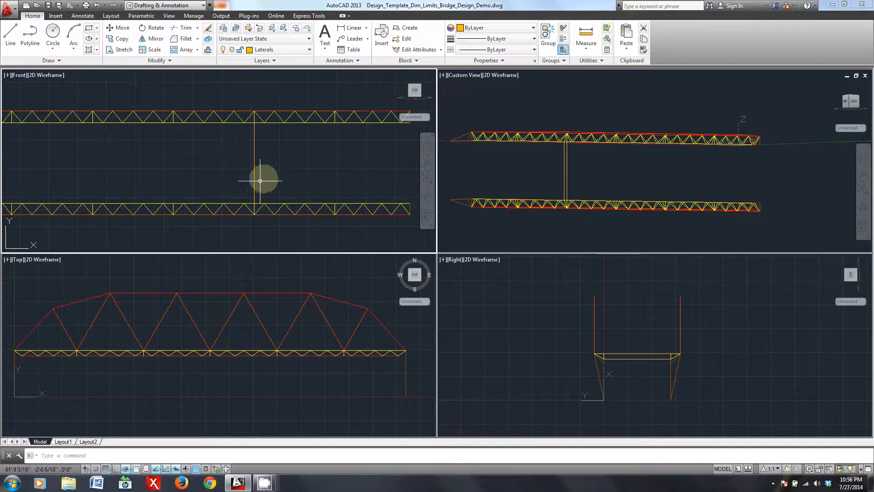
pyautogui.moveTo(267, 177); pyautogui.dragTo(226, 156)
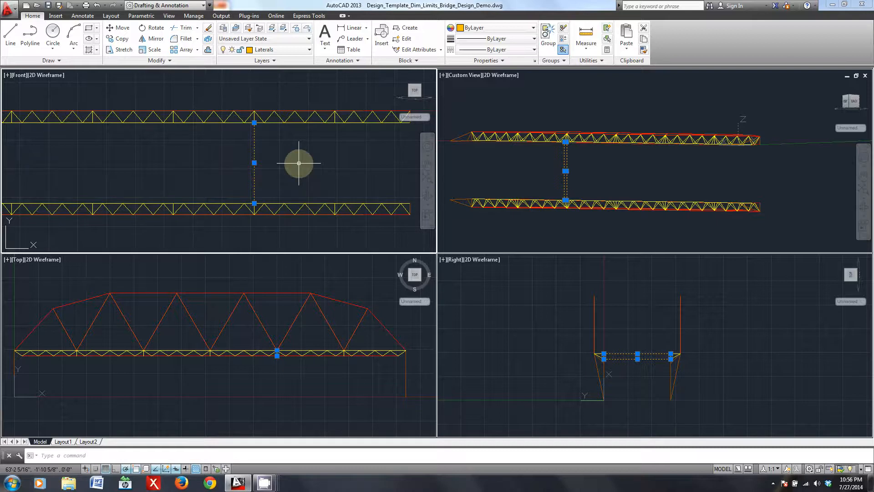
pyautogui.write('y')
pyautogui.press('Return')
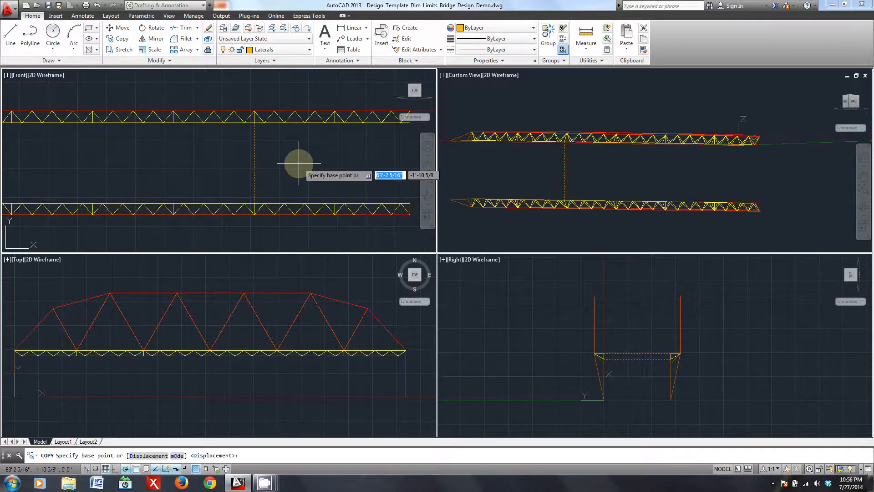
pyautogui.click(254, 201)
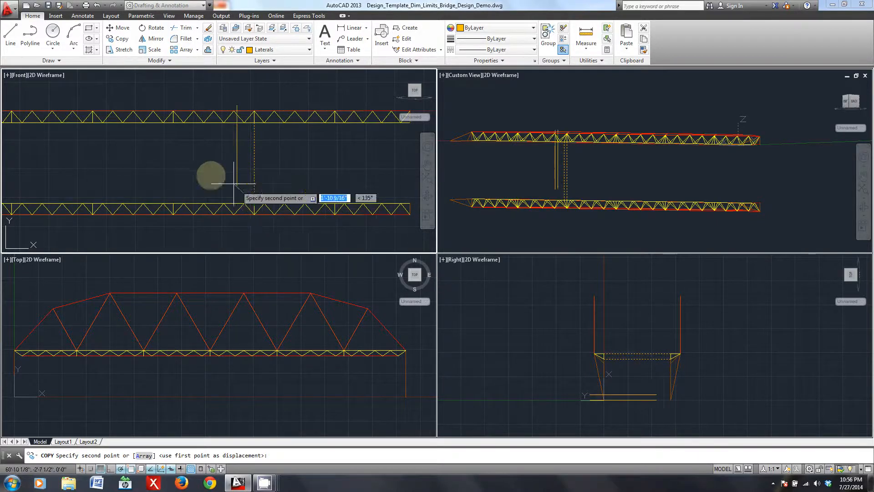
pyautogui.click(173, 202)
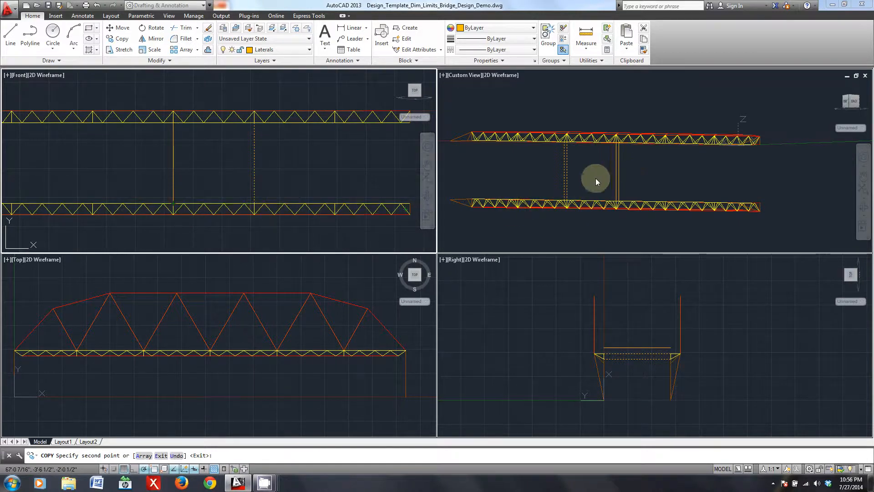
pyautogui.press('Return')
# - Check in the 3D view whether the copied laterals meet the truss joints at the midspan vertical
pyautogui.keyDown('shift'); pyautogui.moveTo(640, 189); pyautogui.dragTo(637, 161, button='middle'); pyautogui.keyUp('shift')
pyautogui.hotkey('ctrl', 'z')
pyautogui.hotkey('ctrl', 'z')
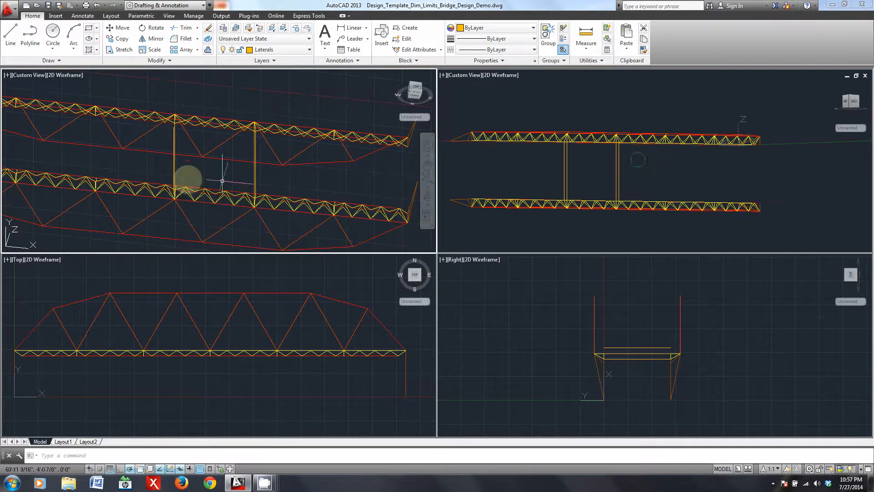
pyautogui.click(608, 174)
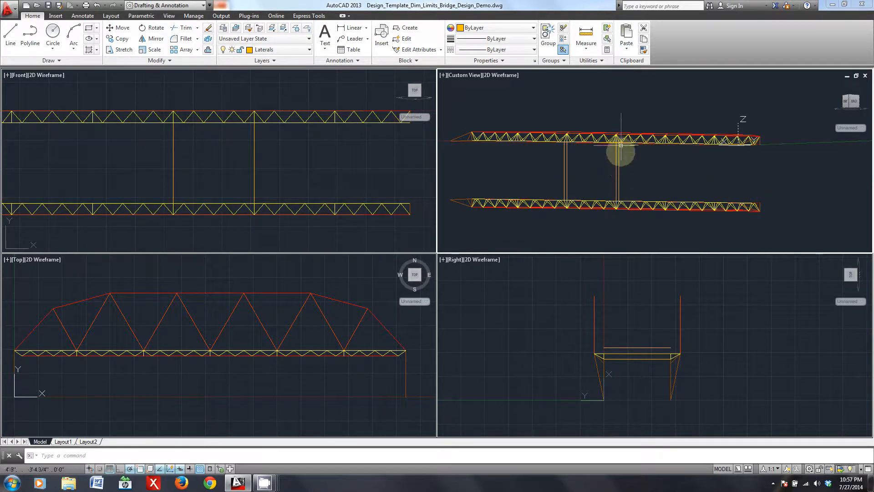
pyautogui.scroll(5, 618, 166)
pyautogui.moveTo(639, 132); pyautogui.dragTo(670, 169, button='middle')
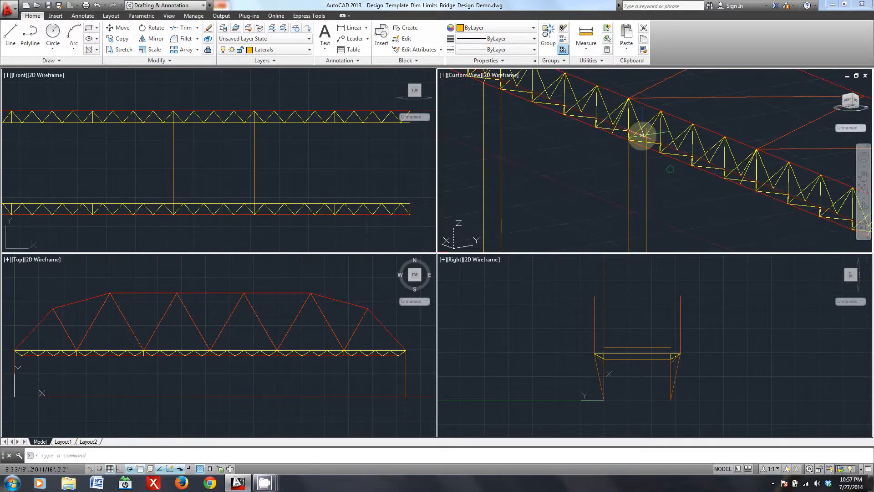
pyautogui.scroll(6, 642, 136)
pyautogui.keyDown('shift'); pyautogui.moveTo(670, 220); pyautogui.dragTo(646, 172, button='middle'); pyautogui.keyUp('shift')
pyautogui.scroll(8, 645, 172)
pyautogui.moveTo(561, 208); pyautogui.dragTo(609, 200, button='middle')
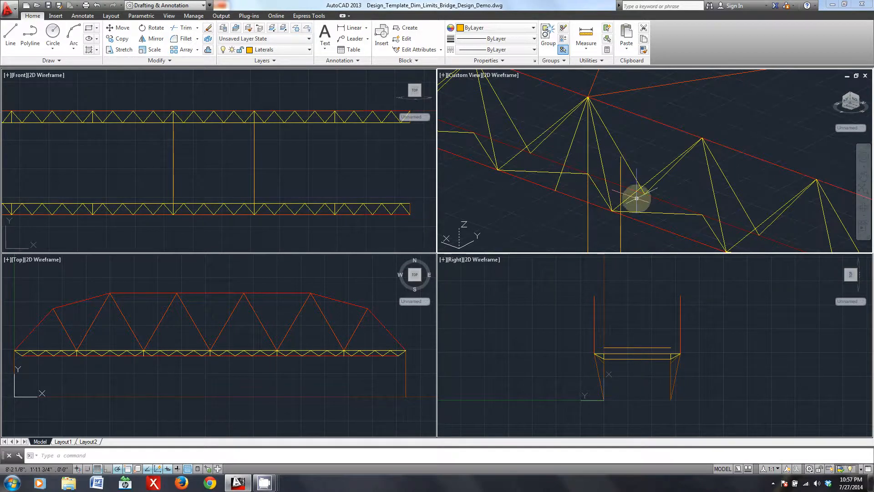
pyautogui.click(186, 152)
pyautogui.moveTo(158, 152); pyautogui.dragTo(173, 153, button='middle')
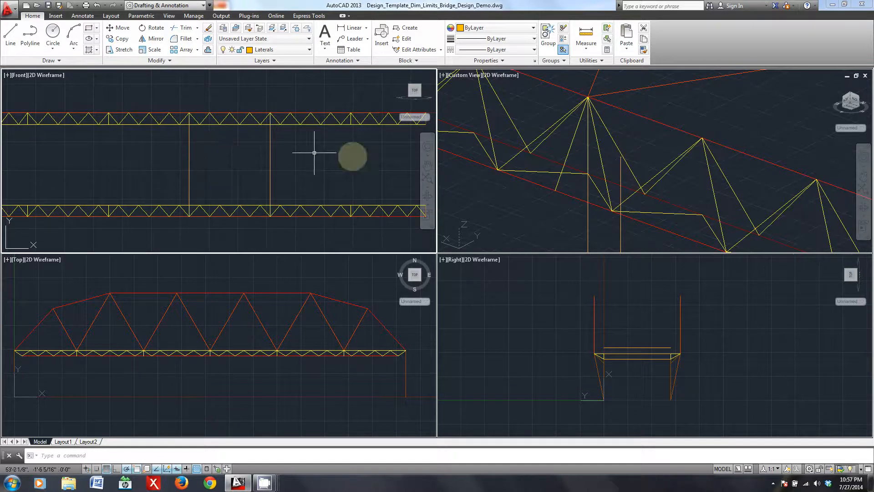
pyautogui.click(530, 205)
pyautogui.click(521, 212)
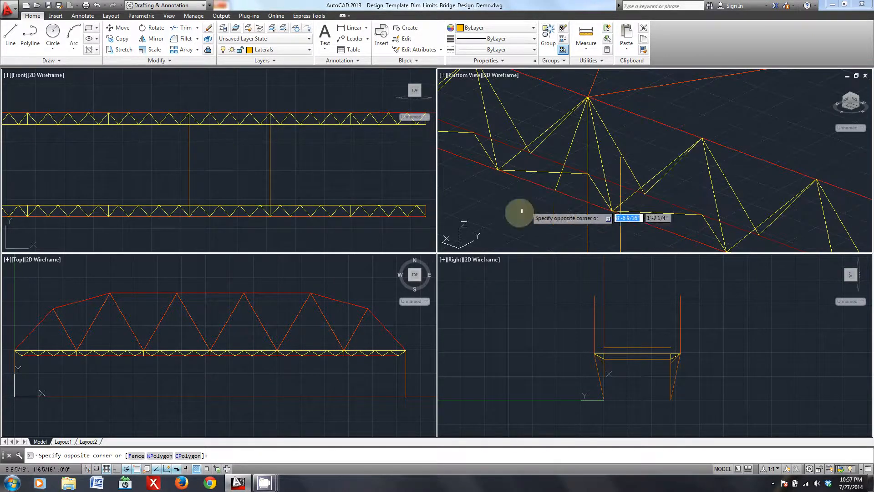
pyautogui.press('Escape')
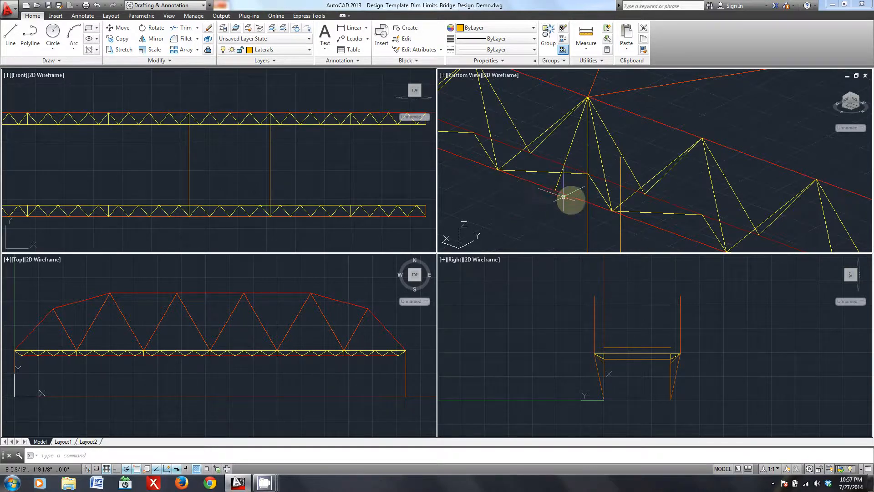
# - Delete the pair of laterals copied to the midspan vertical
pyautogui.click(231, 149)
pyautogui.click(201, 184)
pyautogui.click(167, 164)
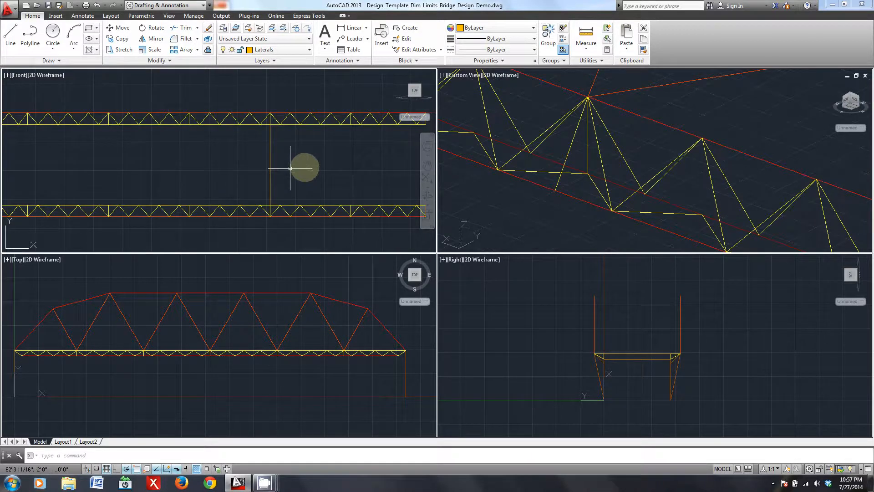
# - Examine the original pair of laterals and the side truss joints along the bridge in the 3D view
pyautogui.click(542, 213)
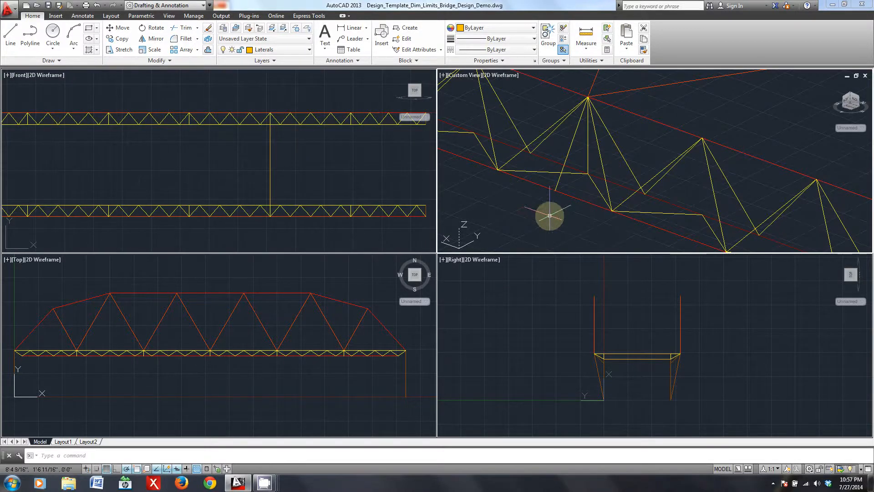
pyautogui.scroll(-2, 550, 212)
pyautogui.scroll(-4, 546, 214)
pyautogui.moveTo(506, 213); pyautogui.dragTo(637, 196, button='middle')
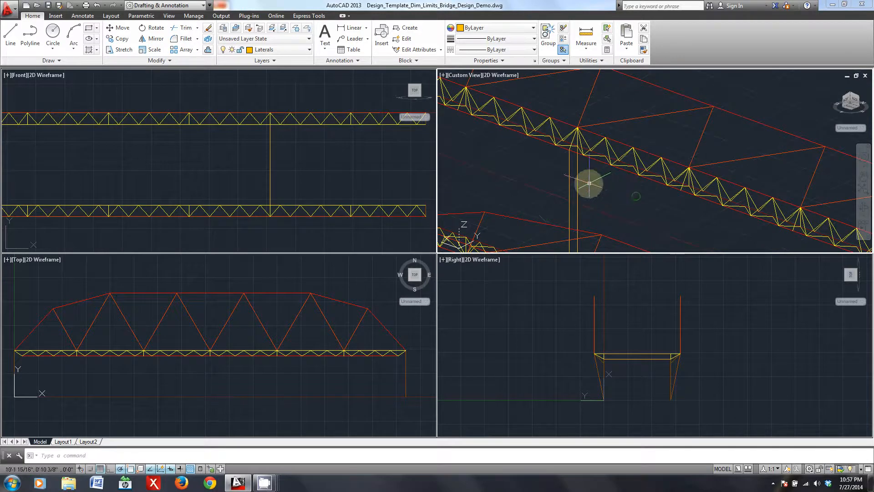
pyautogui.scroll(-5, 610, 188)
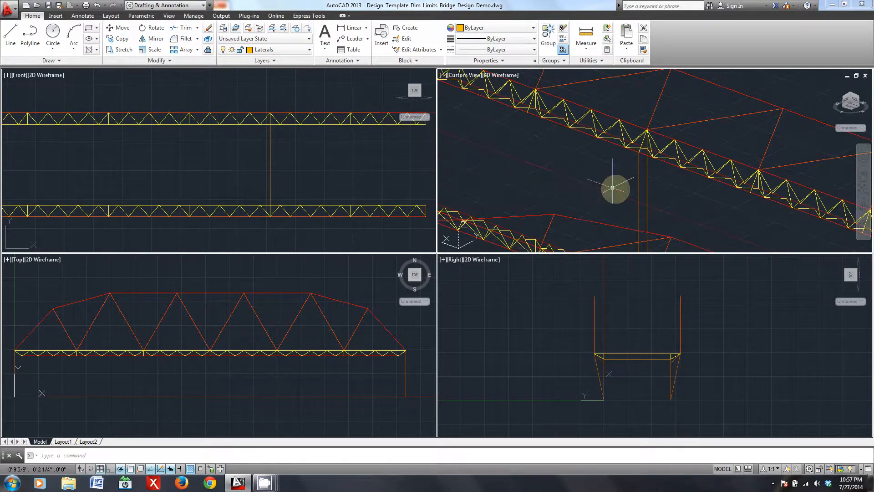
pyautogui.moveTo(729, 175); pyautogui.dragTo(634, 148, button='middle')
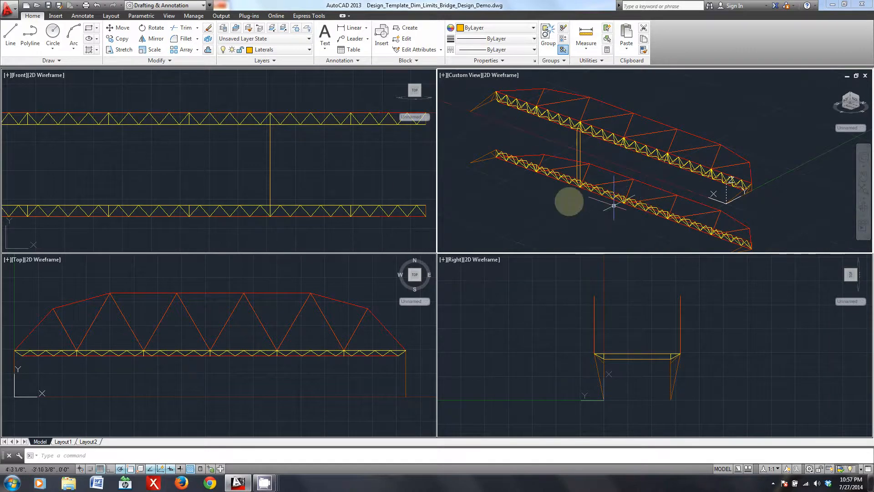
pyautogui.click(292, 170)
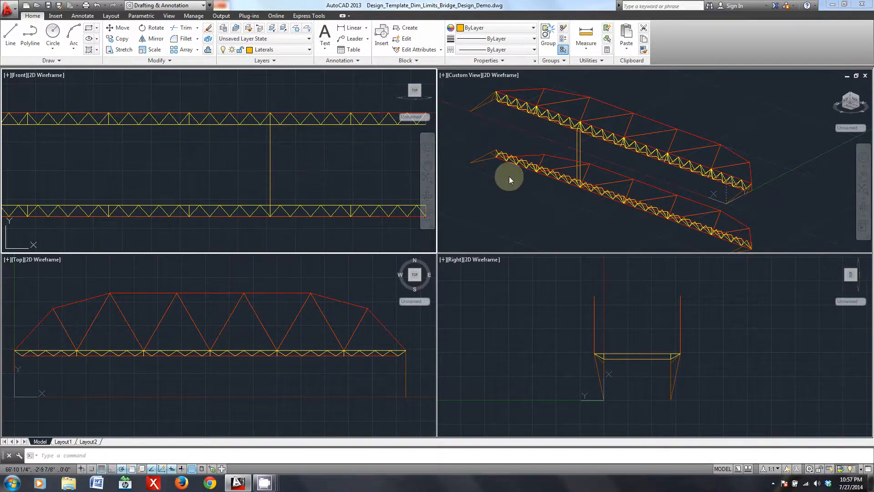
pyautogui.click(573, 210)
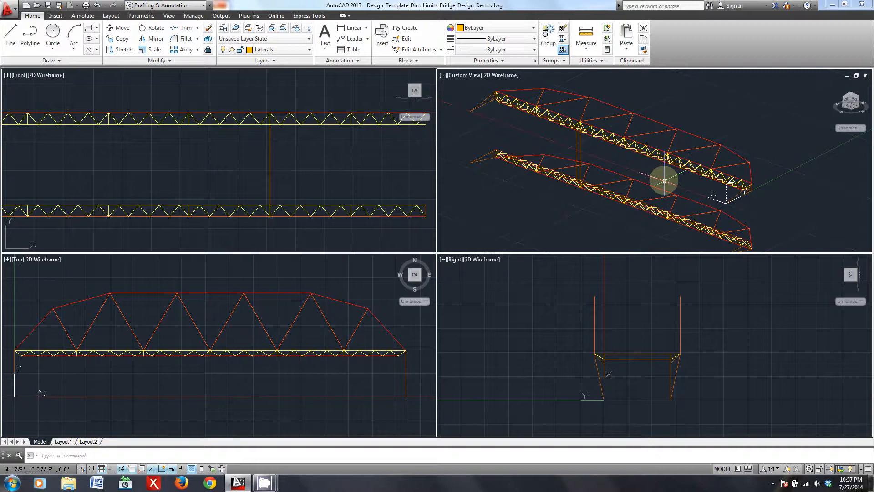
pyautogui.moveTo(664, 181); pyautogui.dragTo(655, 183, button='middle')
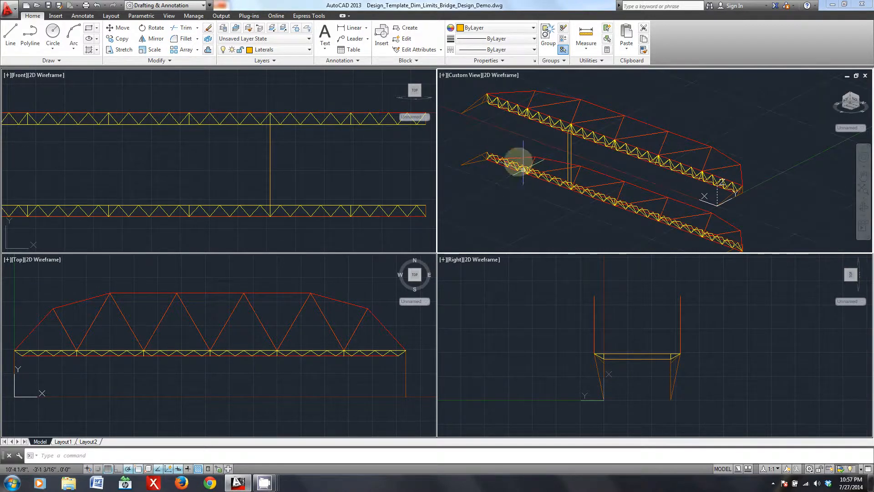
pyautogui.moveTo(500, 122); pyautogui.dragTo(527, 138, button='middle')
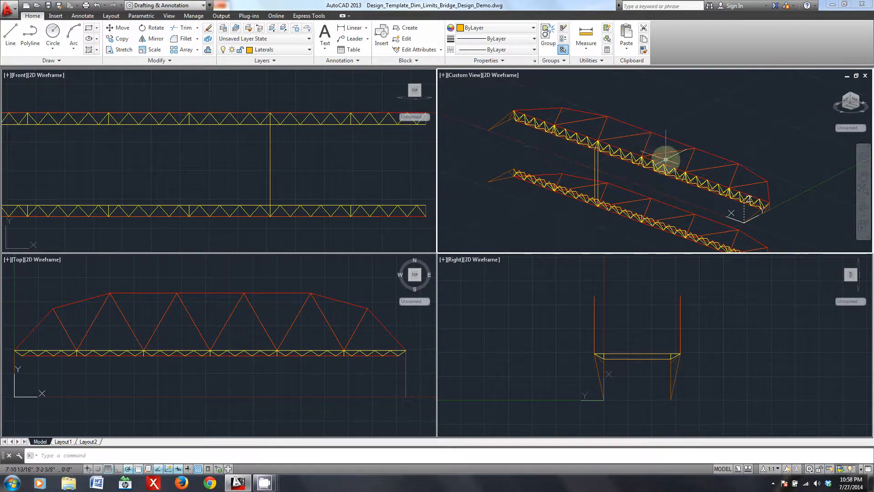
pyautogui.scroll(2, 547, 122)
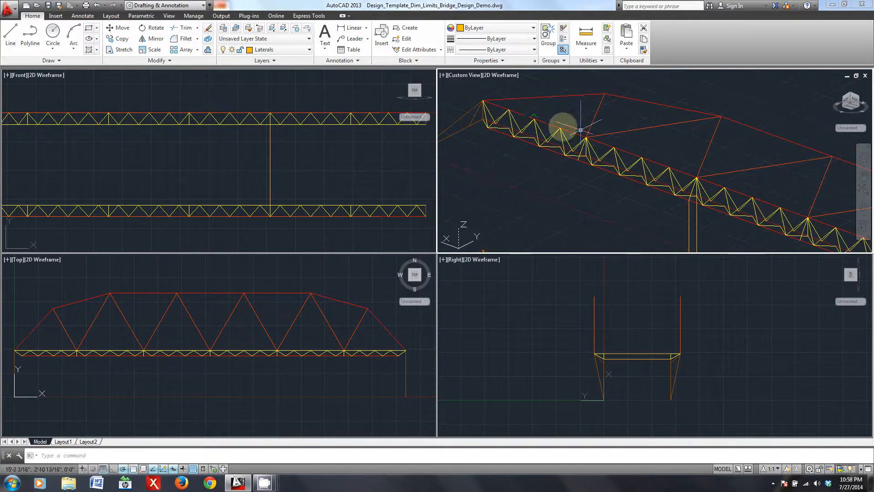
pyautogui.scroll(3, 660, 157)
pyautogui.moveTo(596, 213); pyautogui.dragTo(611, 181, button='middle')
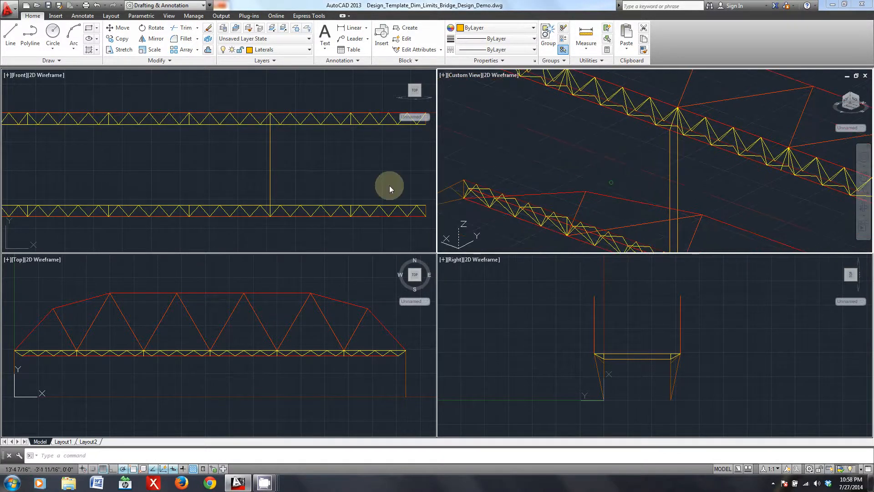
# - Compare the side trusses and their connecting laterals across the front, 3D and right views
pyautogui.click(372, 172)
pyautogui.moveTo(384, 174); pyautogui.dragTo(315, 192, button='middle')
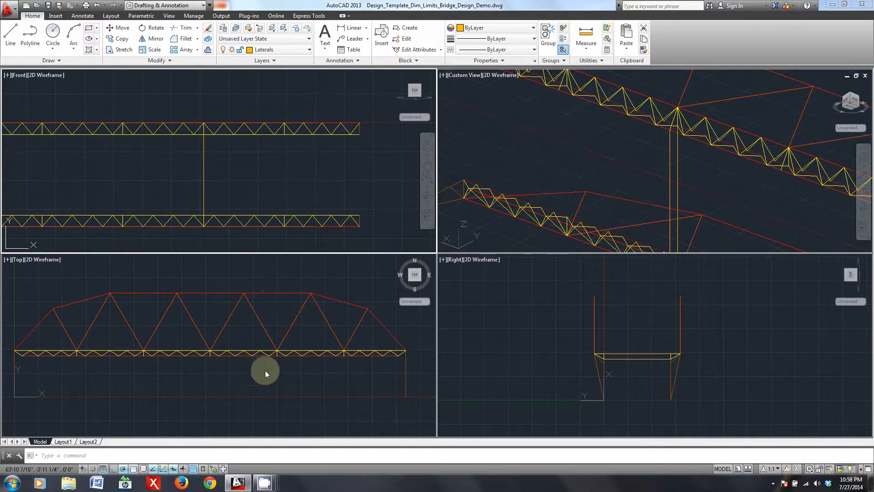
pyautogui.click(664, 331)
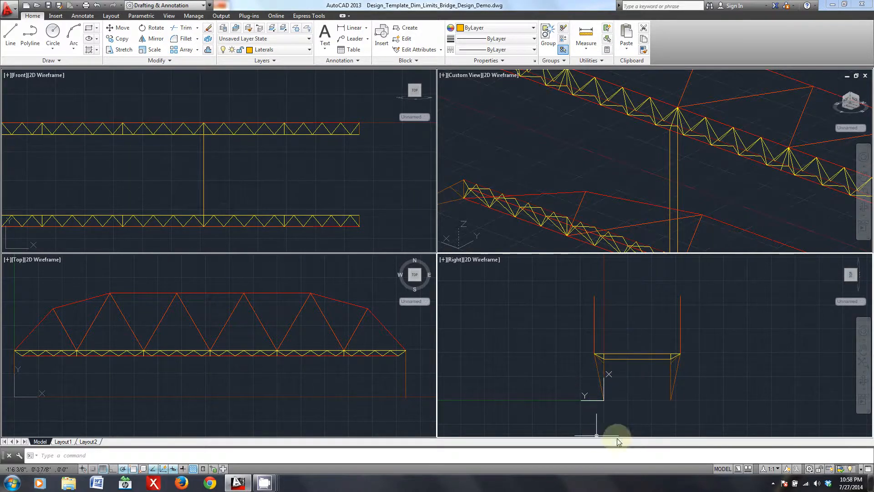
pyautogui.click(291, 191)
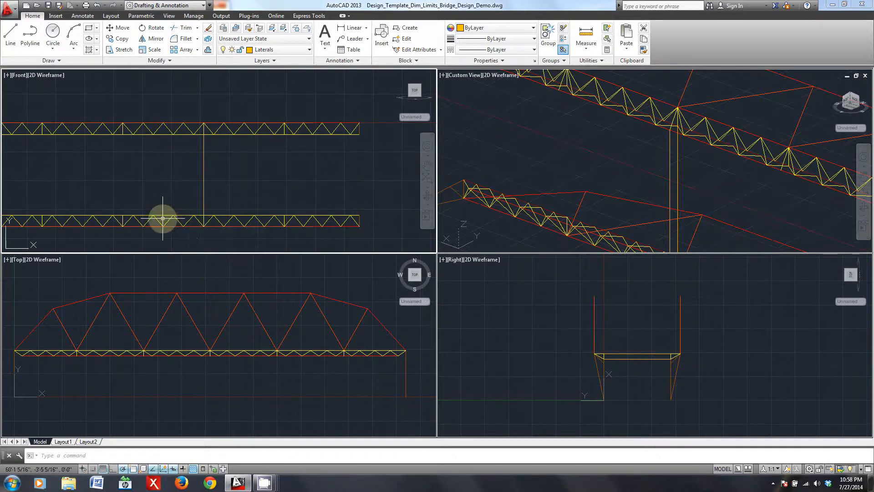
pyautogui.moveTo(163, 218); pyautogui.dragTo(238, 209, button='middle')
pyautogui.scroll(-2, 238, 208)
pyautogui.moveTo(298, 198); pyautogui.dragTo(293, 197, button='middle')
pyautogui.click(590, 170)
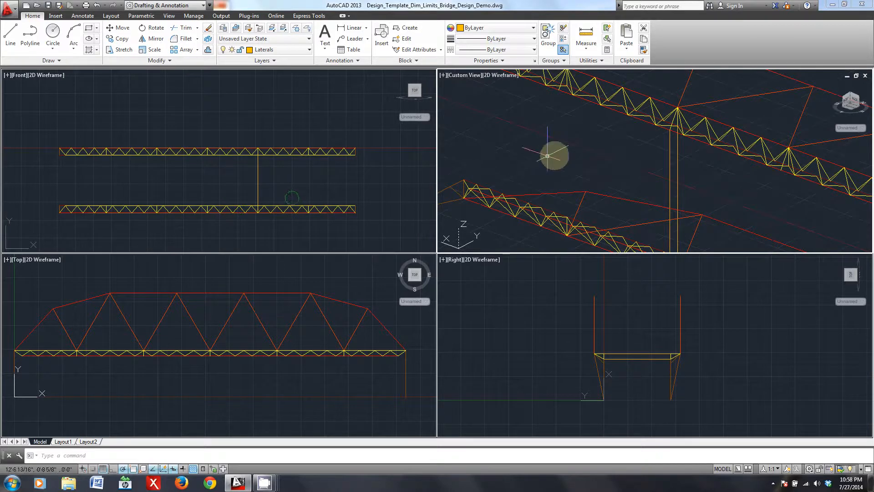
pyautogui.scroll(-2, 706, 185)
pyautogui.moveTo(706, 185); pyautogui.dragTo(607, 164, button='middle')
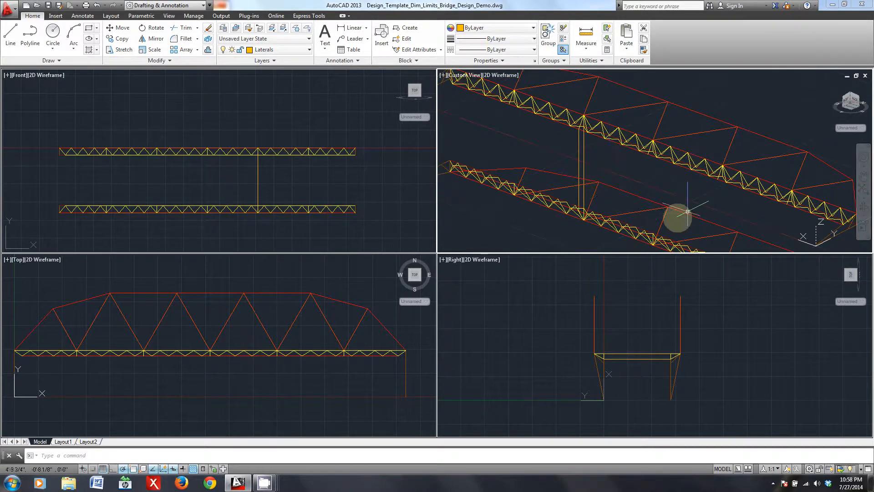
pyautogui.click(608, 315)
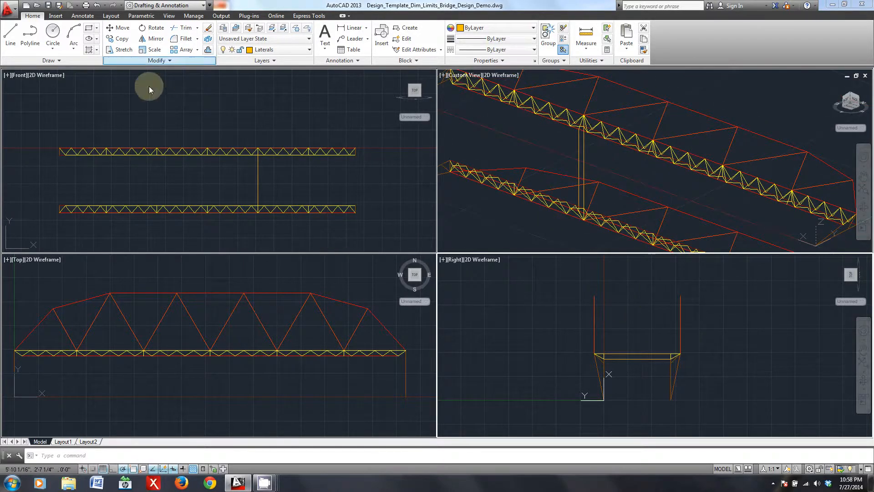
pyautogui.scroll(2, 272, 208)
pyautogui.moveTo(728, 351); pyautogui.dragTo(635, 332, button='middle')
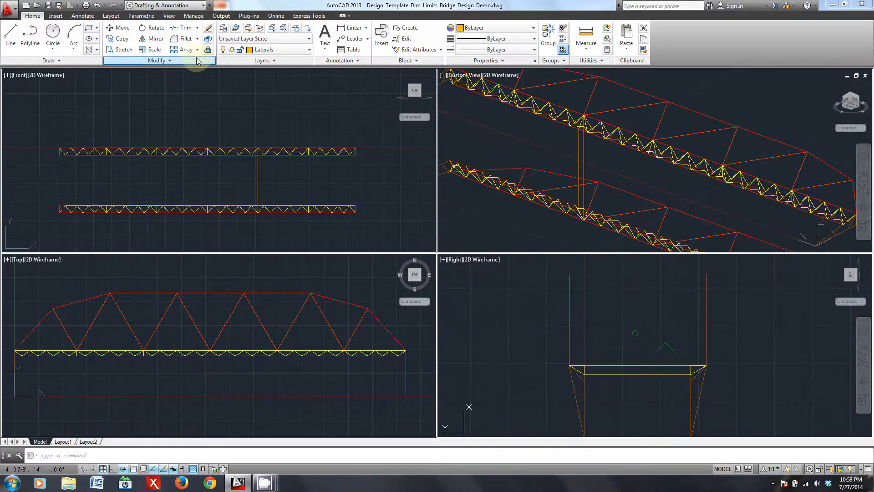
# - Turn on the Box layer and bring the separate blue box into view in the 3D viewport
pyautogui.click(273, 49)
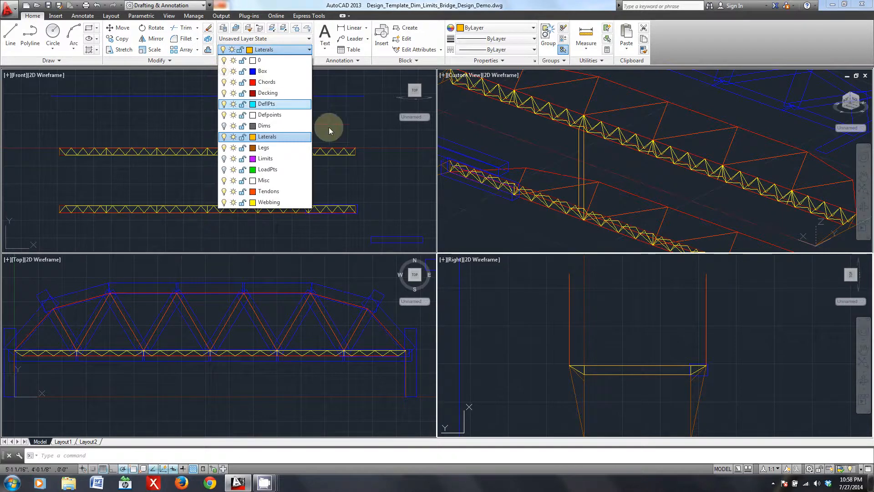
pyautogui.click(380, 181)
pyautogui.moveTo(399, 219); pyautogui.dragTo(362, 197, button='middle')
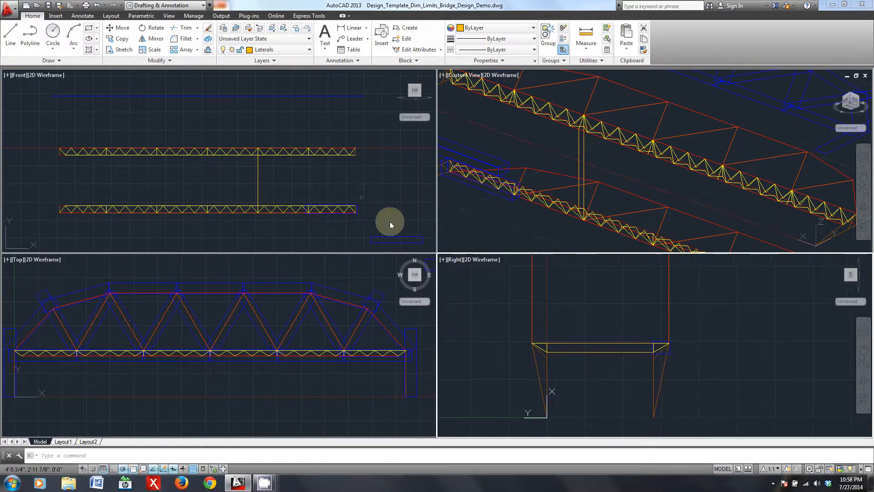
pyautogui.keyDown('shift'); pyautogui.moveTo(491, 149); pyautogui.dragTo(646, 121, button='middle'); pyautogui.keyUp('shift')
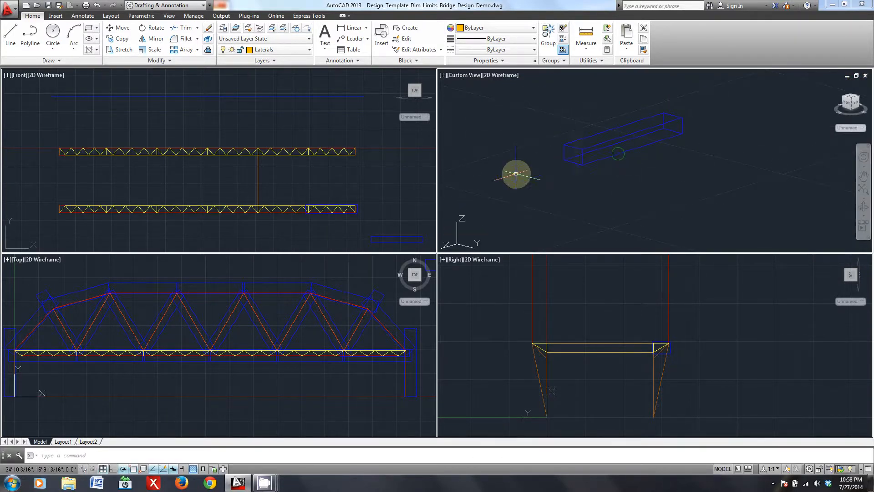
# - Examine the blue reference box around the end of the side truss from different angles in the 3D view
pyautogui.scroll(-2, 587, 162)
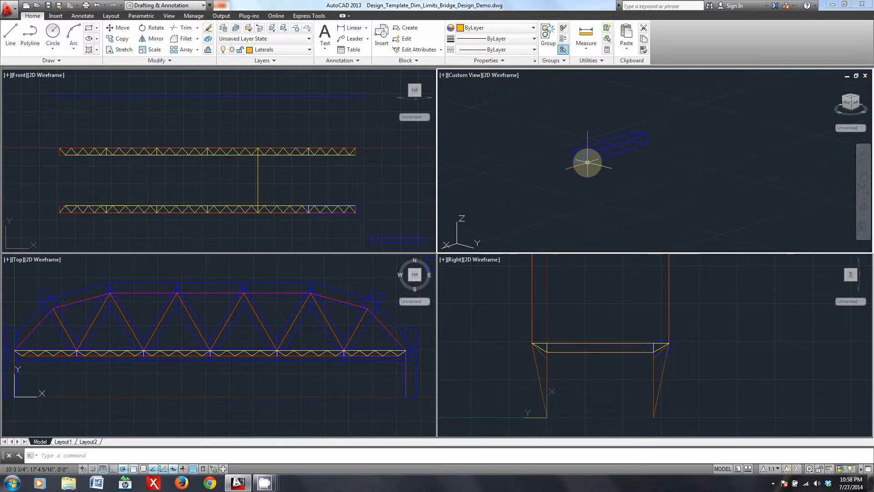
pyautogui.moveTo(598, 120); pyautogui.dragTo(607, 228, button='middle')
pyautogui.scroll(4, 624, 161)
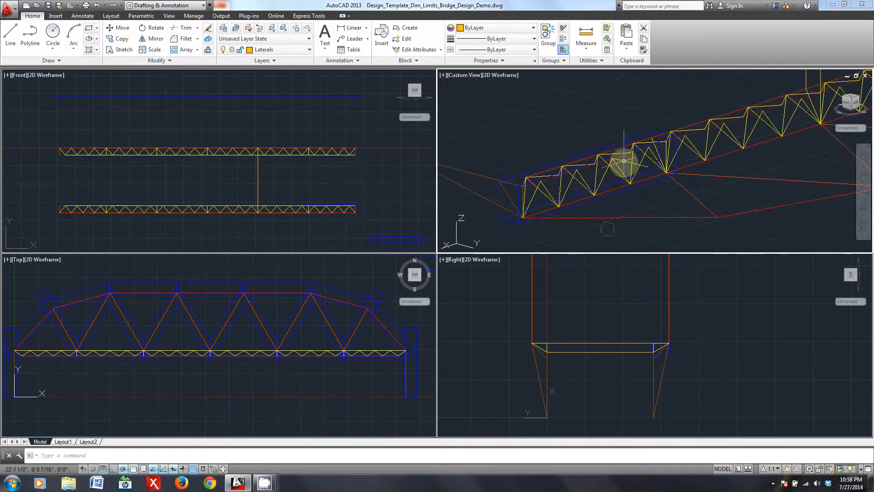
pyautogui.keyDown('shift'); pyautogui.moveTo(666, 169); pyautogui.dragTo(579, 167, button='middle'); pyautogui.keyUp('shift')
pyautogui.click(579, 166)
pyautogui.press('Escape')
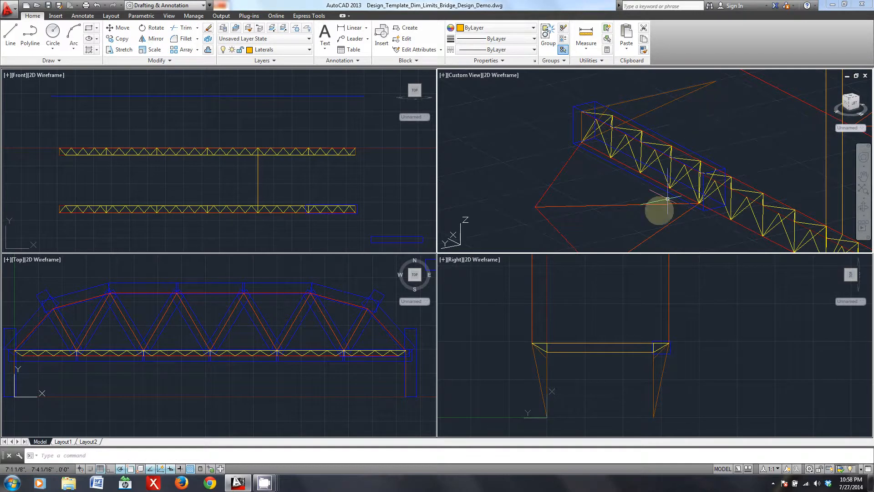
# - Compare the blue box outline with the end section of the side truss in the front, top and right views
pyautogui.click(651, 340)
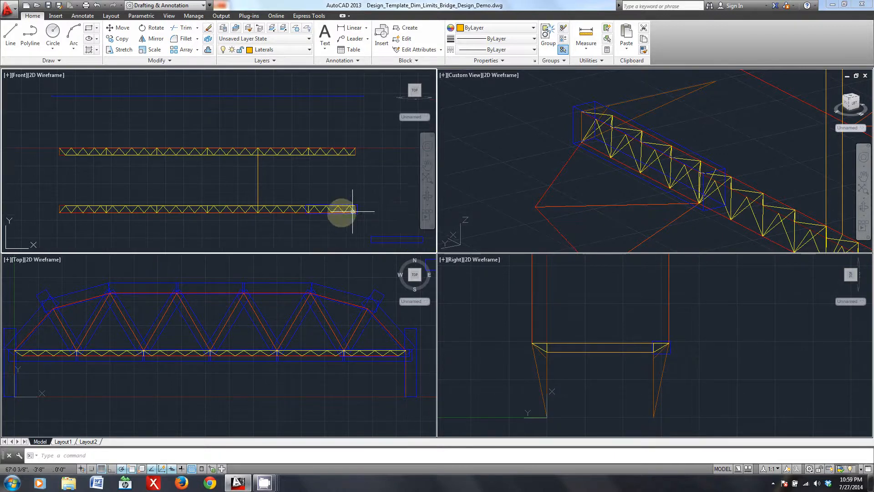
pyautogui.scroll(5, 341, 210)
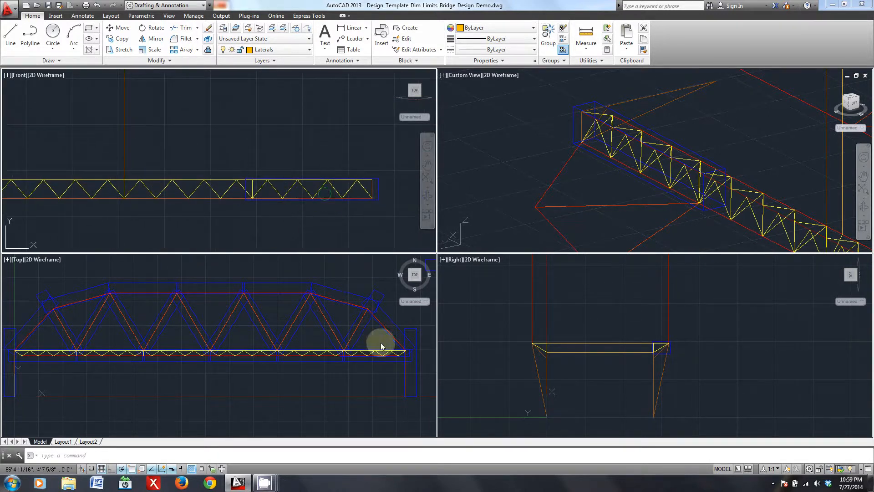
pyautogui.click(360, 390)
pyautogui.scroll(5, 374, 358)
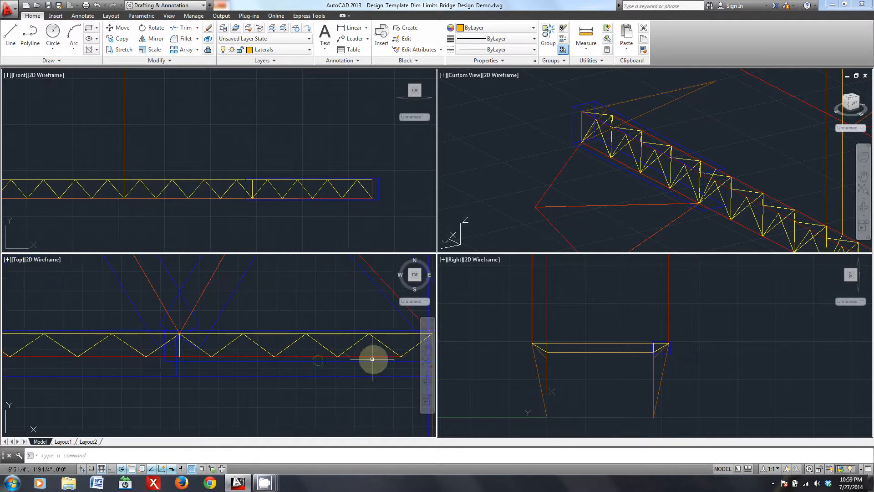
pyautogui.click(259, 345)
pyautogui.press('Escape')
pyautogui.scroll(-3, 324, 376)
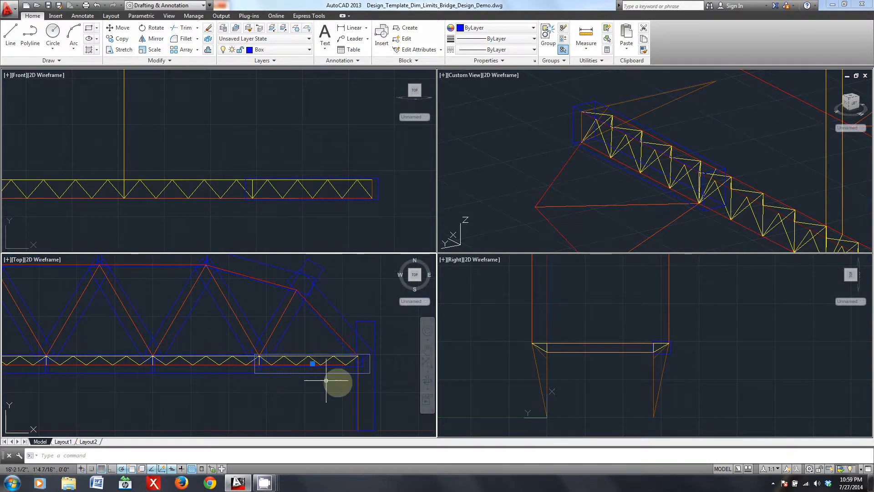
pyautogui.click(668, 354)
pyautogui.scroll(4, 669, 353)
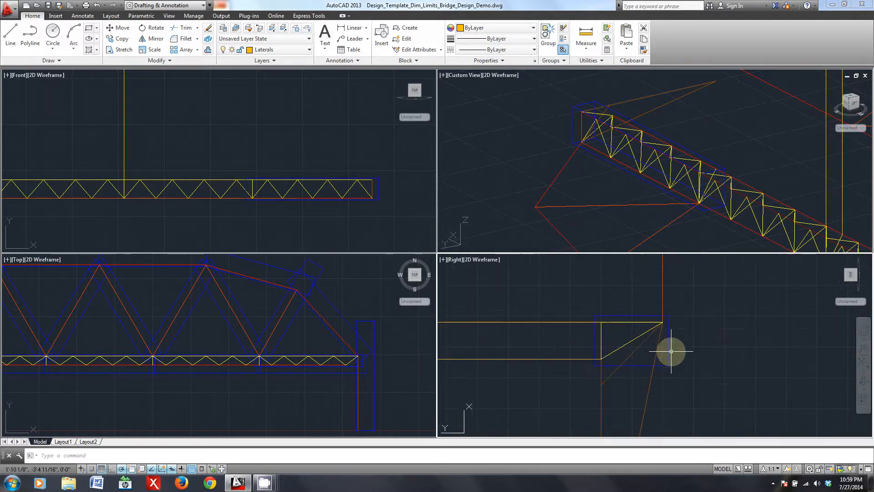
pyautogui.click(584, 353)
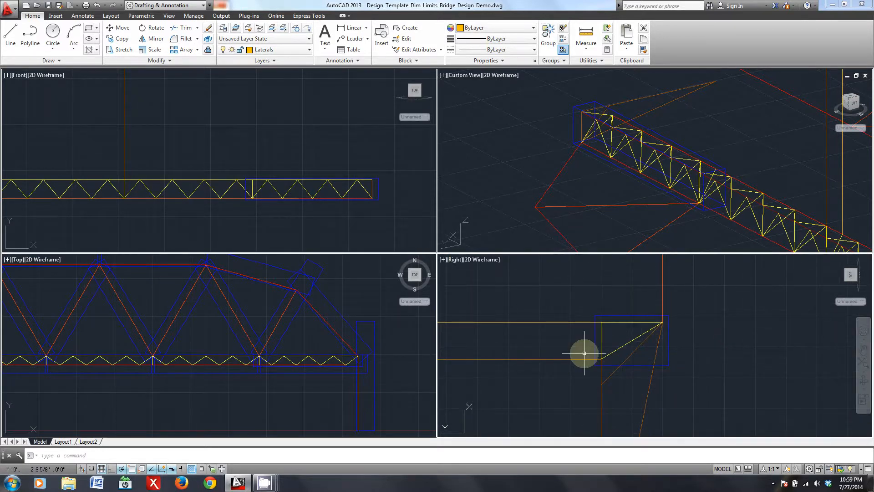
pyautogui.scroll(-6, 730, 330)
pyautogui.moveTo(690, 312); pyautogui.dragTo(688, 337, button='middle')
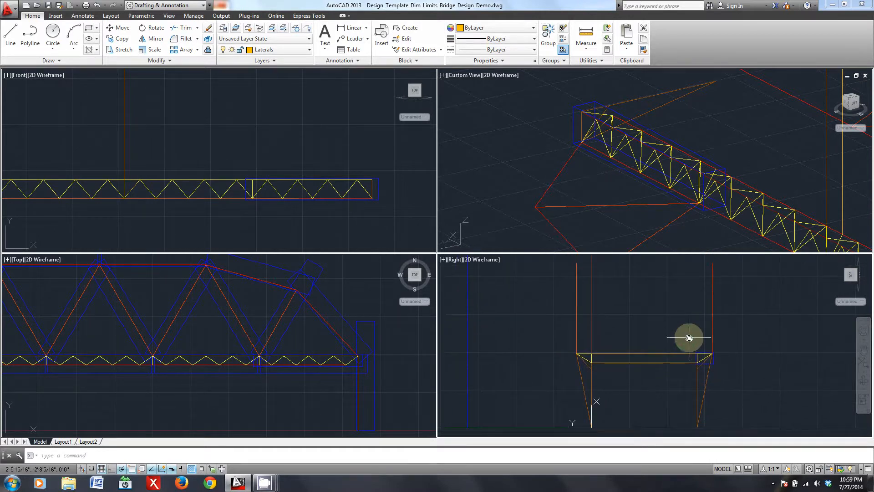
# - Examine both side trusses and the laterals connecting them from several angles in the 3D view
pyautogui.click(623, 185)
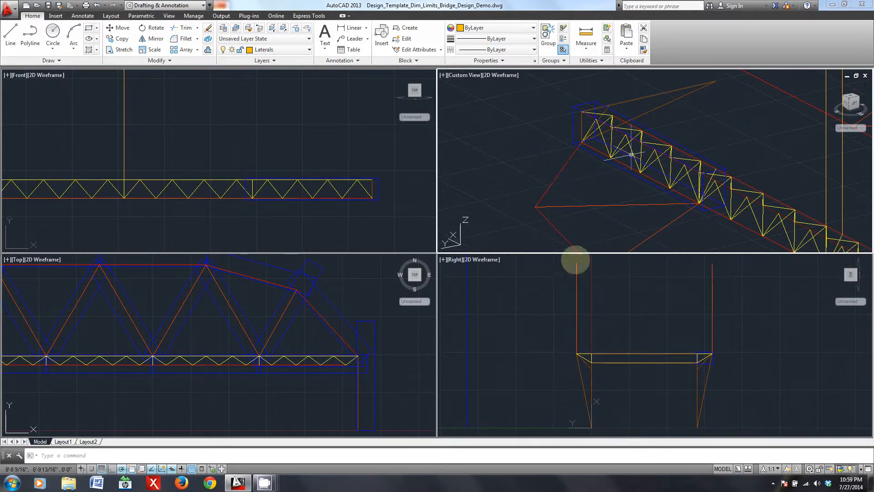
pyautogui.scroll(-4, 683, 201)
pyautogui.moveTo(757, 195); pyautogui.dragTo(590, 155, button='middle')
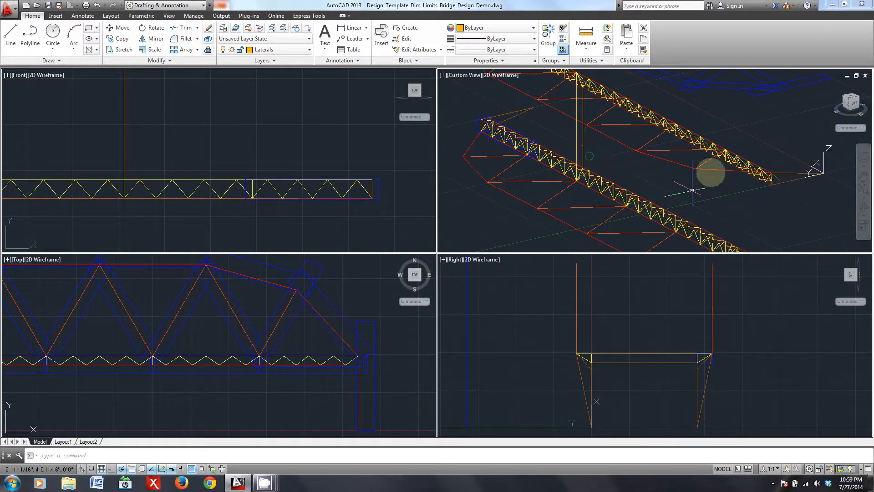
pyautogui.keyDown('shift'); pyautogui.moveTo(540, 184); pyautogui.dragTo(599, 164, button='middle'); pyautogui.keyUp('shift')
pyautogui.scroll(-5, 622, 213)
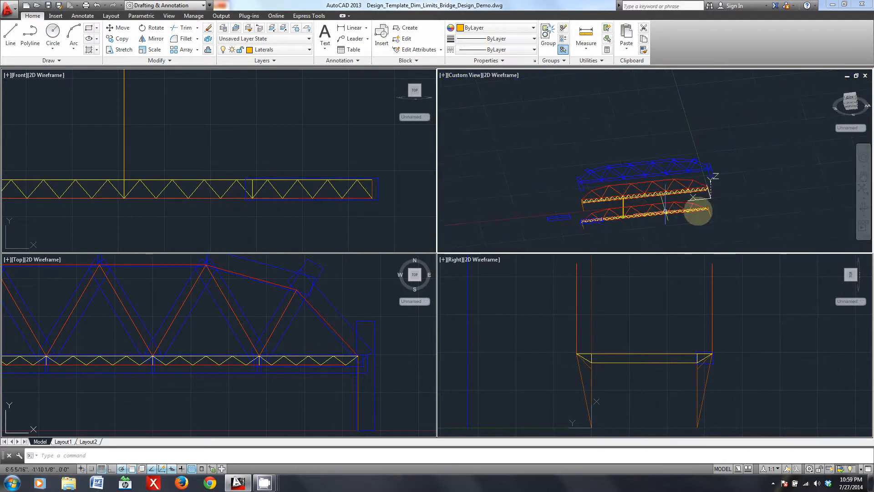
pyautogui.scroll(6, 729, 212)
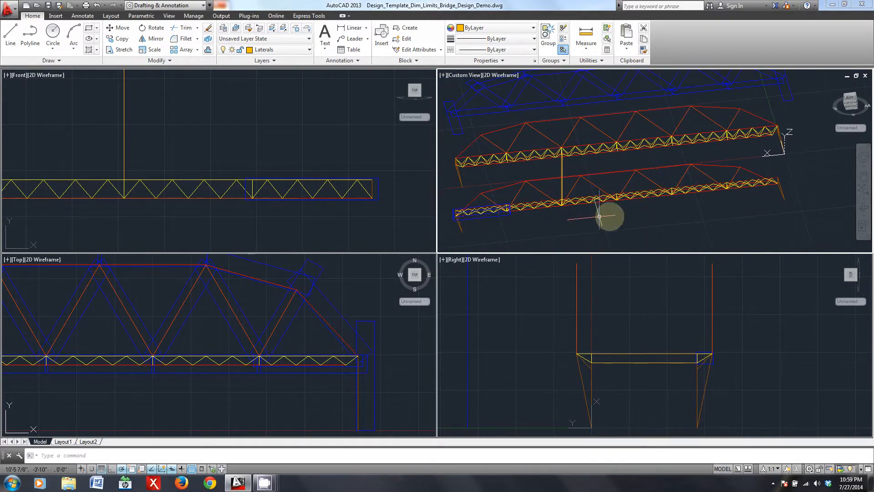
pyautogui.keyDown('shift'); pyautogui.moveTo(712, 176); pyautogui.dragTo(600, 207, button='middle'); pyautogui.keyUp('shift')
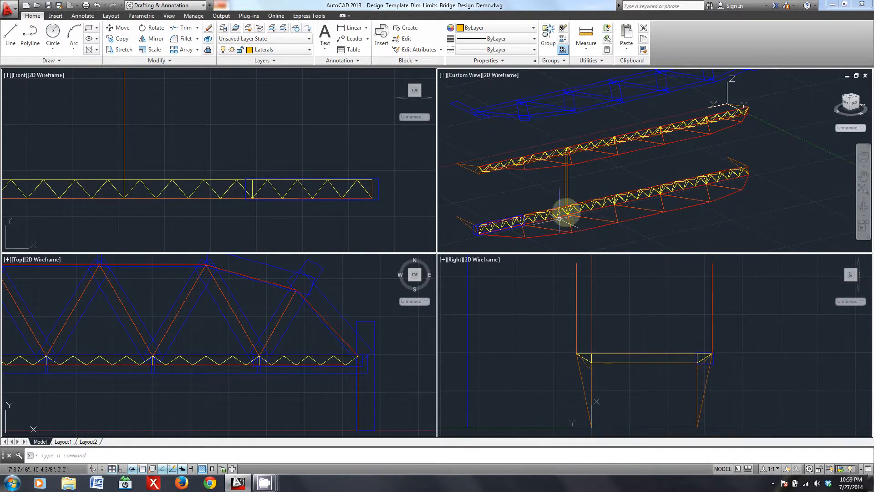
pyautogui.moveTo(548, 209); pyautogui.dragTo(615, 176, button='middle')
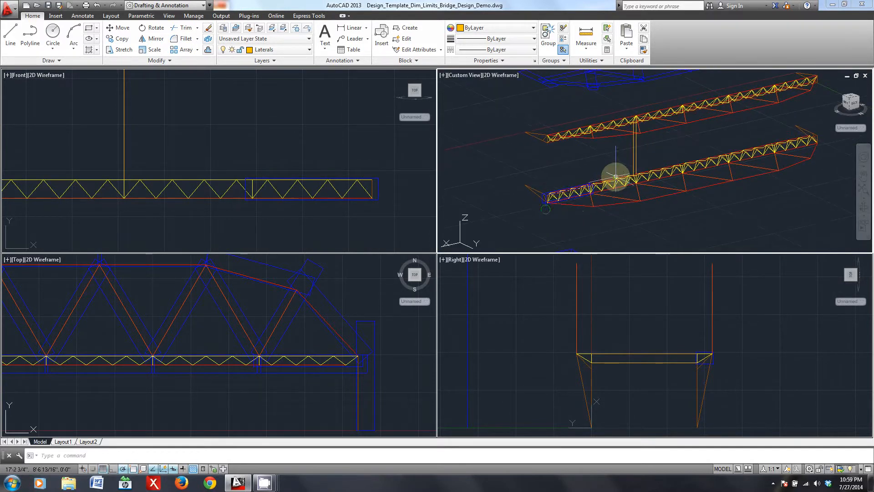
# - Check the full length of both side trusses in the front view against the 3D view
pyautogui.click(415, 200)
pyautogui.scroll(-5, 377, 196)
pyautogui.moveTo(318, 177); pyautogui.dragTo(357, 184, button='middle')
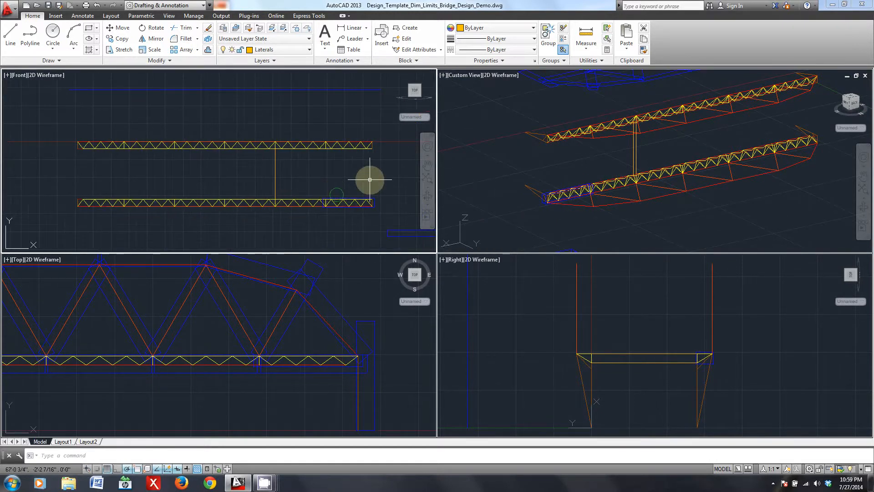
pyautogui.click(599, 165)
pyautogui.moveTo(640, 182); pyautogui.dragTo(618, 193, button='middle')
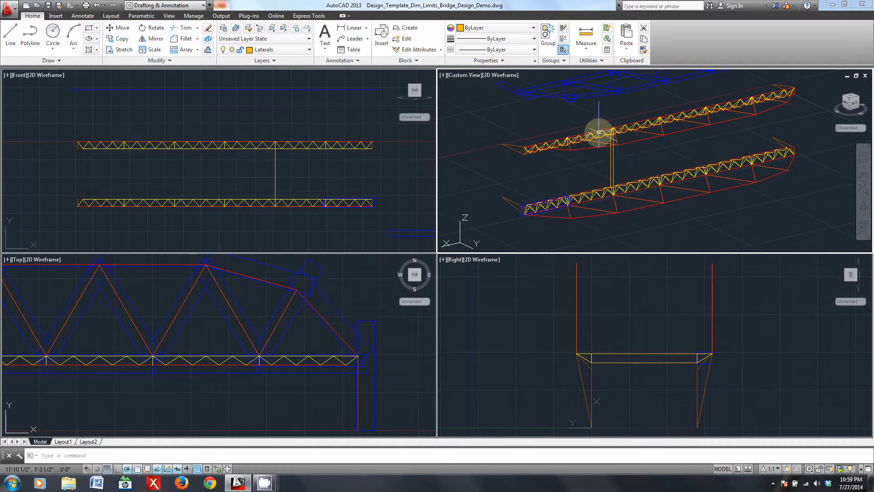
pyautogui.moveTo(577, 180); pyautogui.dragTo(546, 182, button='middle')
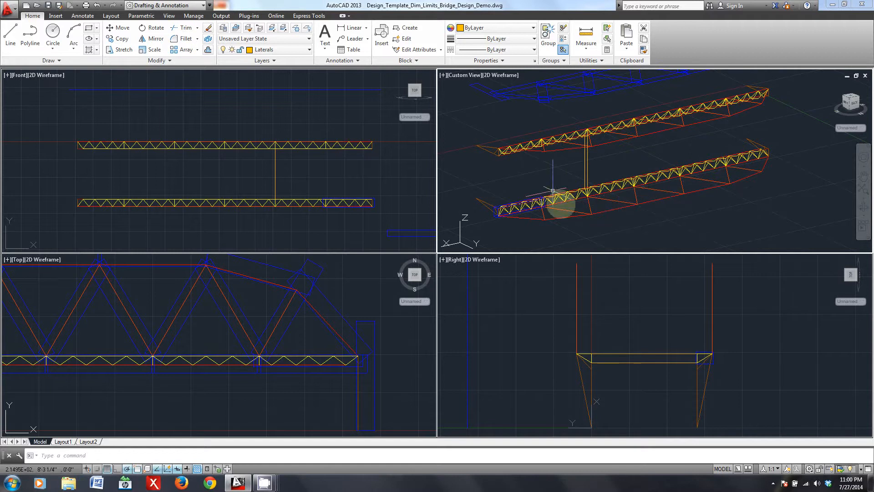
# - Turn on the Limits and Dims layers and bring the whole bridge with its limit lines into the 3D view
pyautogui.click(286, 53)
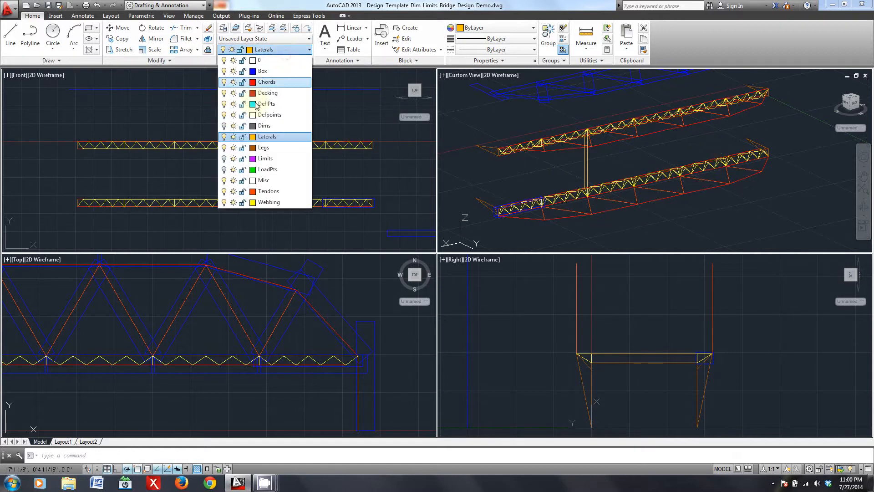
pyautogui.click(223, 159)
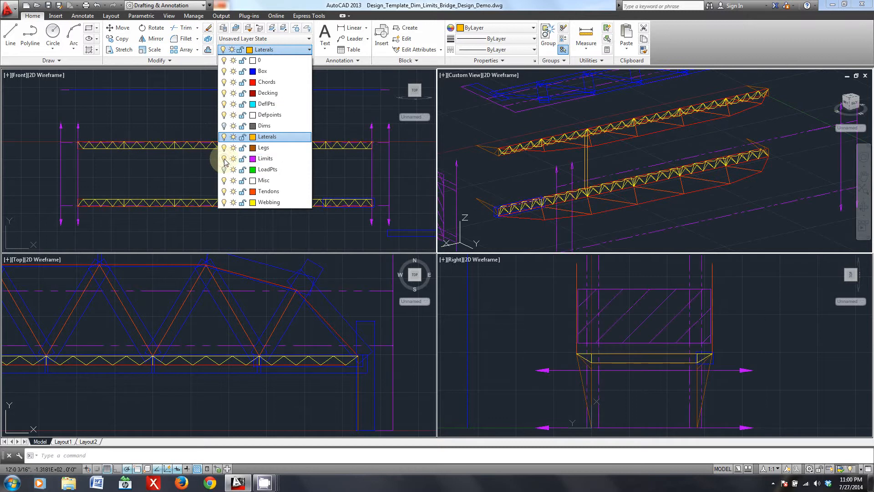
pyautogui.click(225, 125)
pyautogui.click(755, 180)
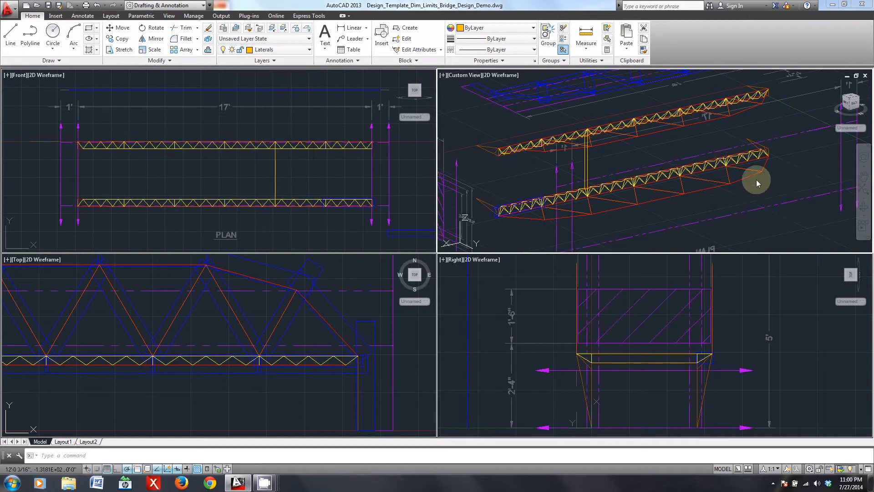
pyautogui.scroll(-4, 716, 209)
pyautogui.moveTo(716, 210); pyautogui.dragTo(690, 208, button='middle')
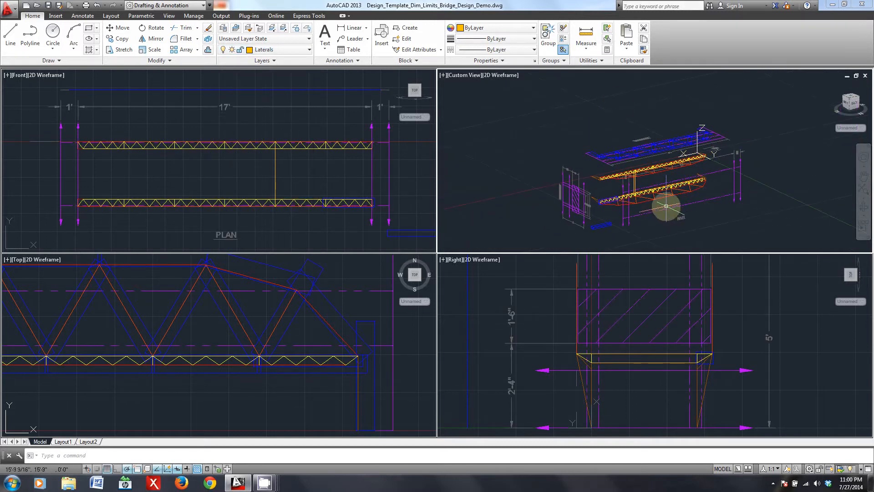
pyautogui.scroll(2, 679, 220)
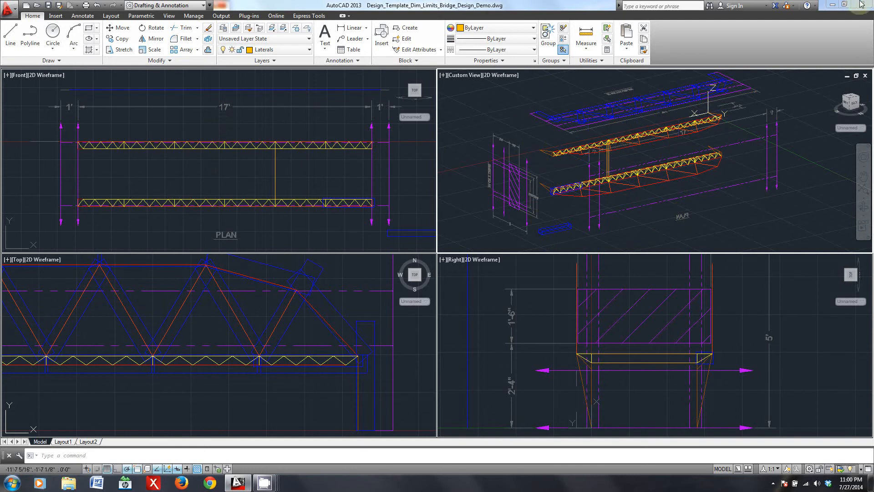
pyautogui.click(833, 5)
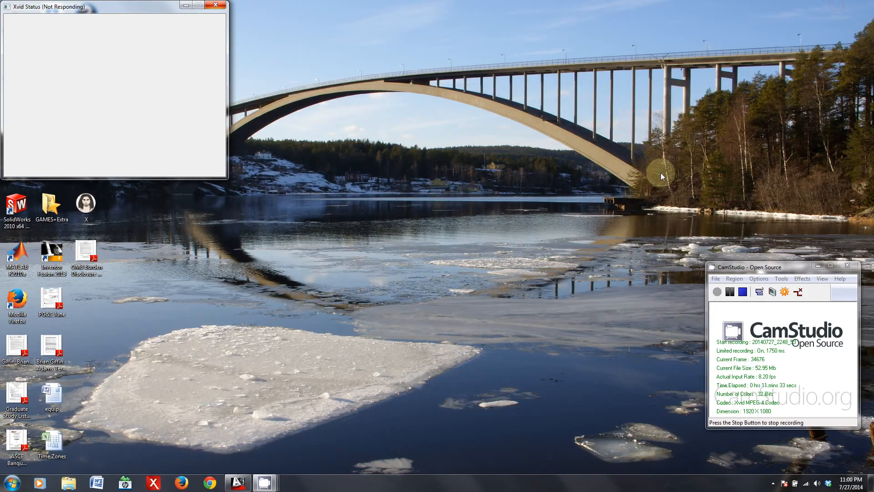
pyautogui.click(722, 240)
pyautogui.moveTo(722, 240); pyautogui.dragTo(722, 240)
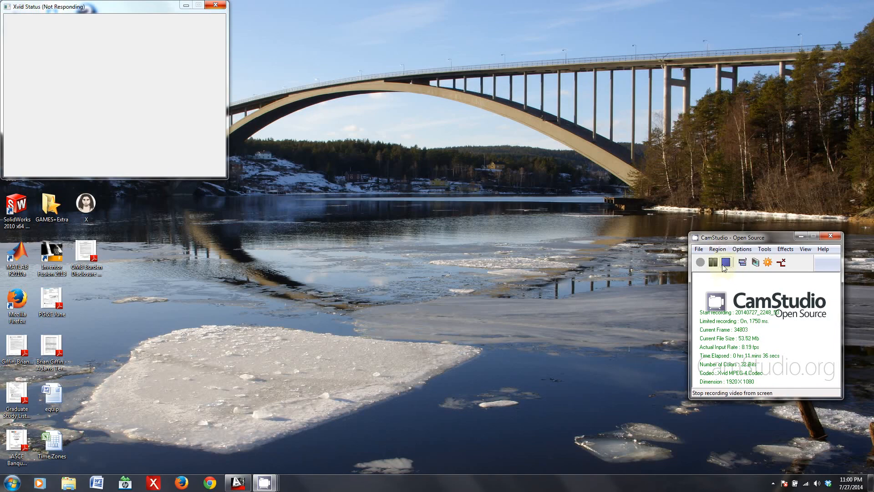